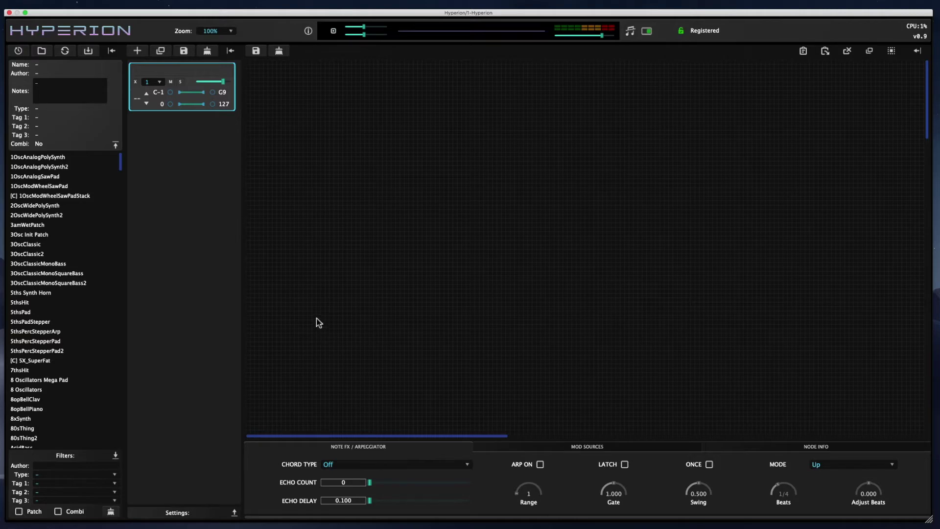
# - Filter the patch browser by type to show only Init patches
pyautogui.click(116, 476)
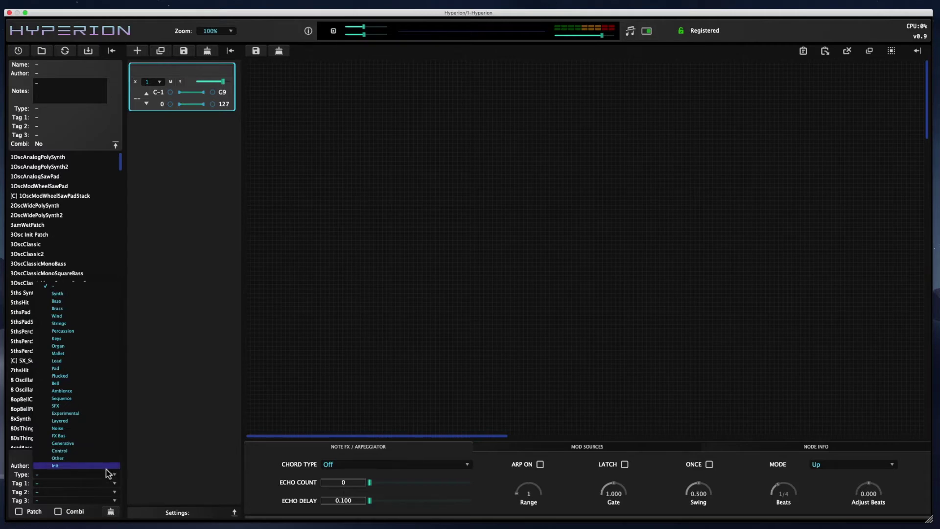
pyautogui.click(106, 466)
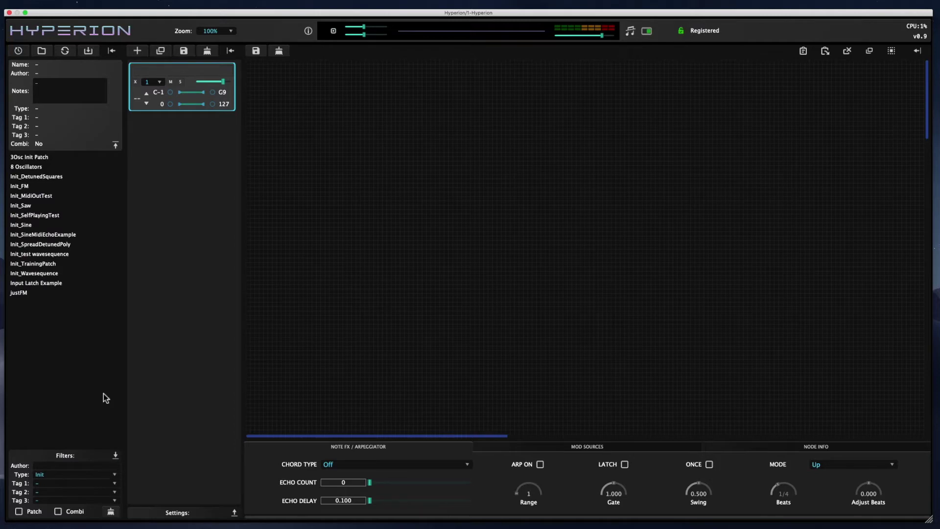
# - Load Init_TrainingPatch from the patch list
pyautogui.doubleClick(38, 264)
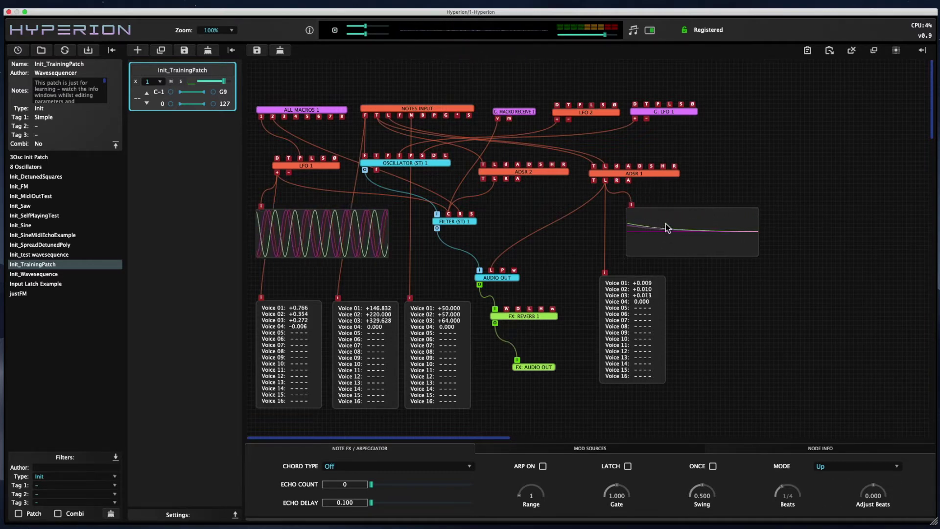
# - Nudge the envelope display node slightly left and open the Notes Input node's settings
pyautogui.moveTo(664, 224); pyautogui.dragTo(662, 222)
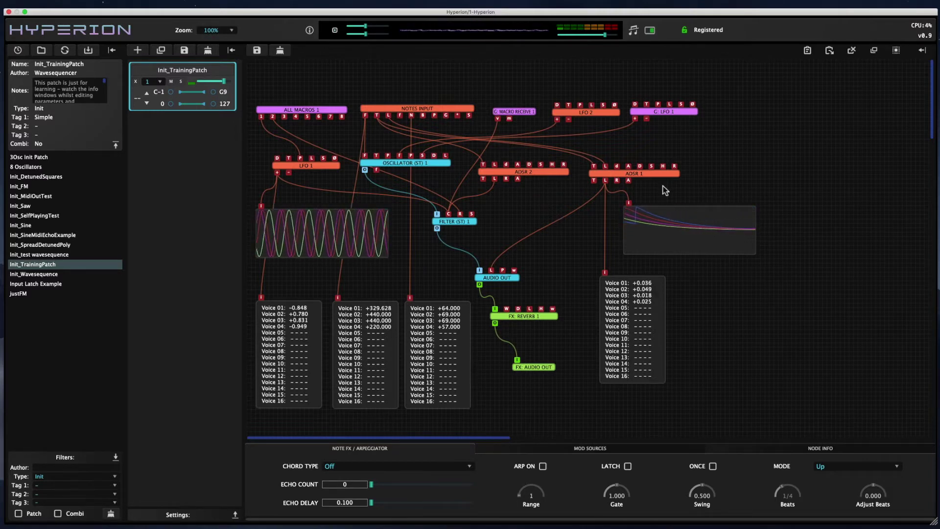
pyautogui.click(439, 108)
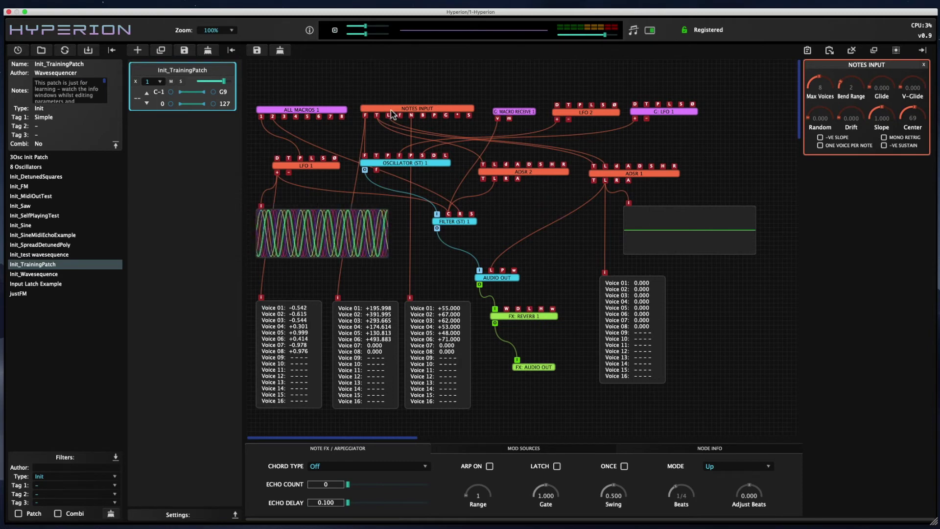
# - Open the Oscillator (ST) 1 and ADSR 2 panels and show the oscillator's node description
pyautogui.click(397, 162)
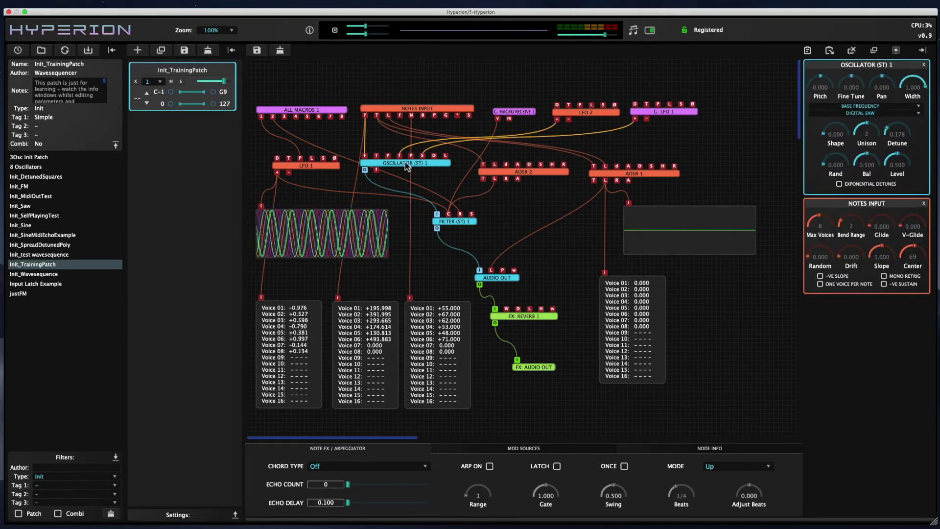
pyautogui.click(509, 173)
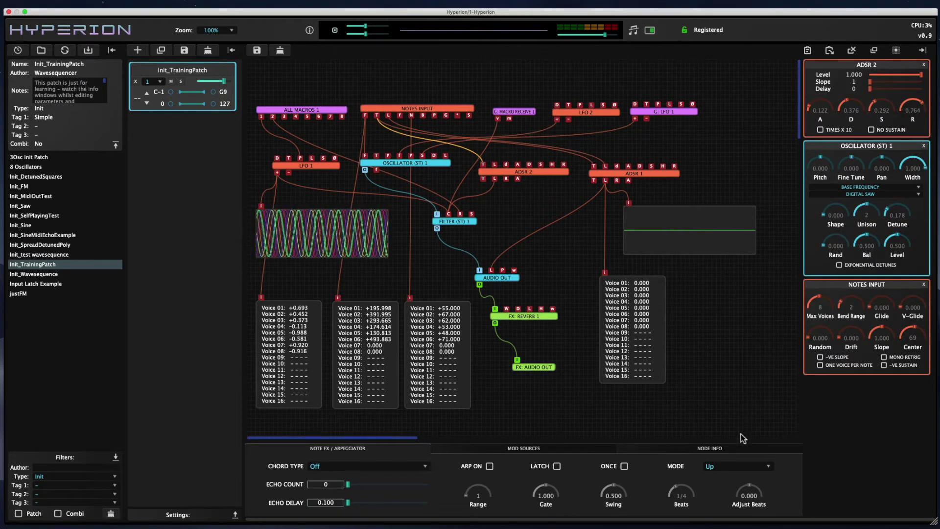
pyautogui.click(722, 450)
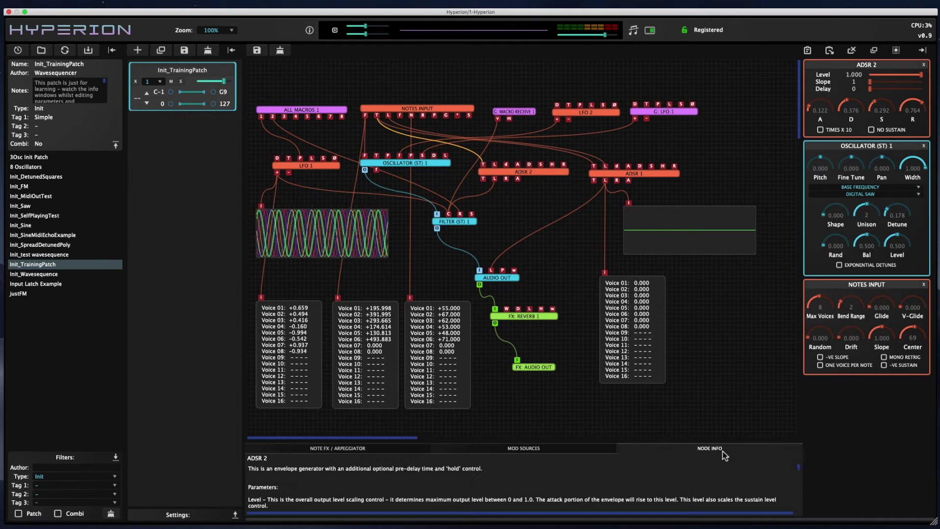
pyautogui.click(399, 114)
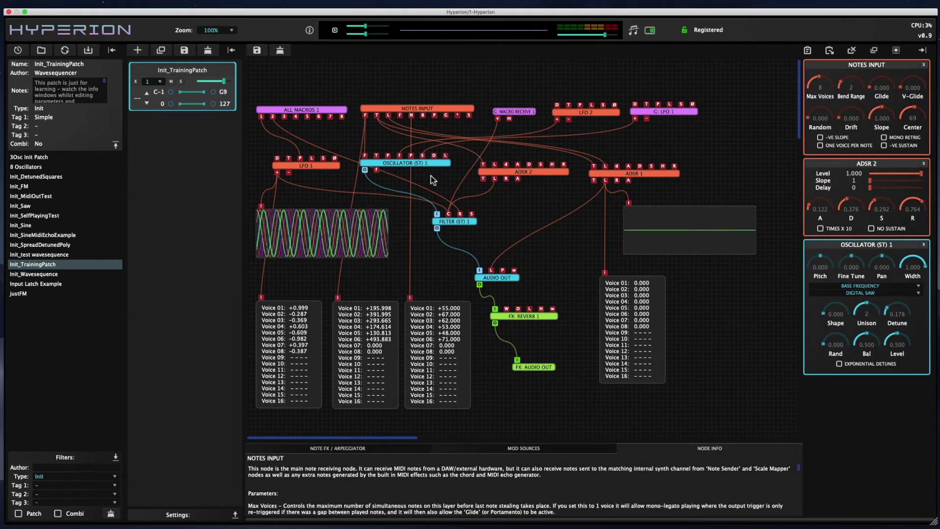
pyautogui.click(425, 163)
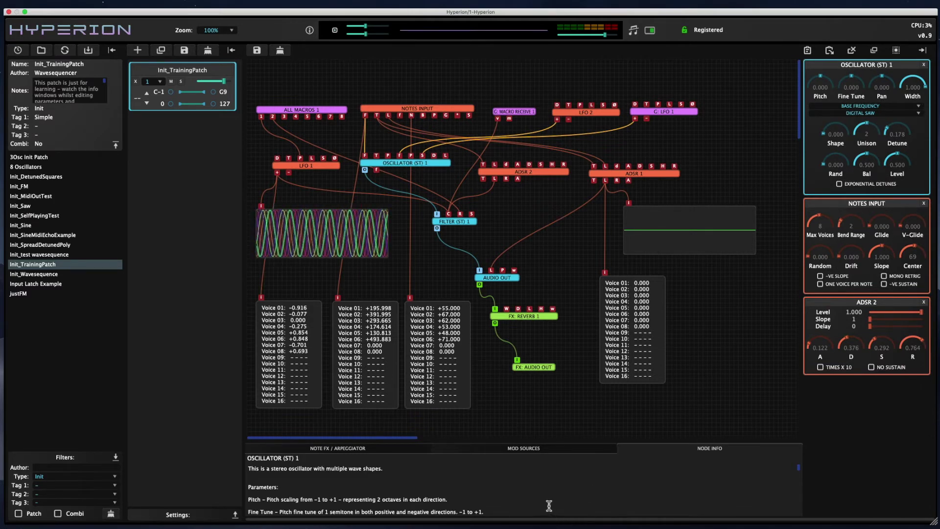
pyautogui.scroll(-10, 548, 505)
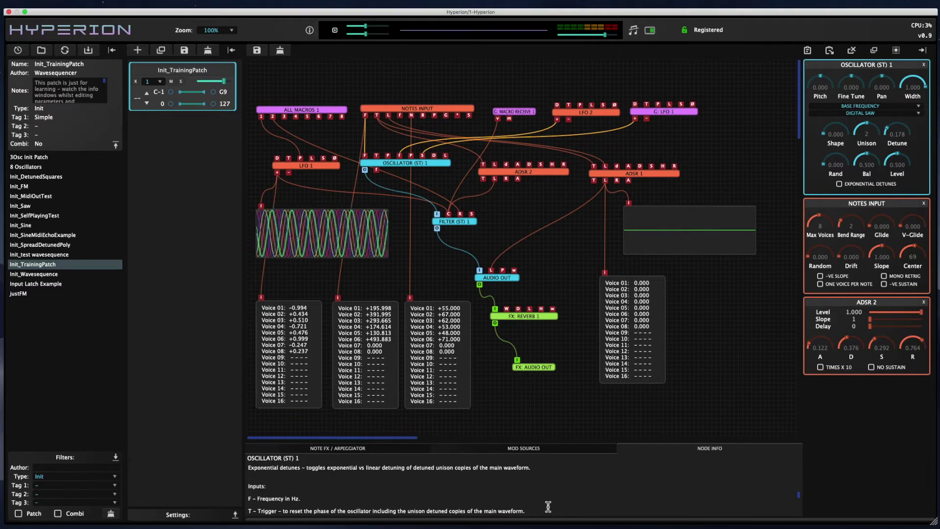
pyautogui.scroll(-8, 547, 505)
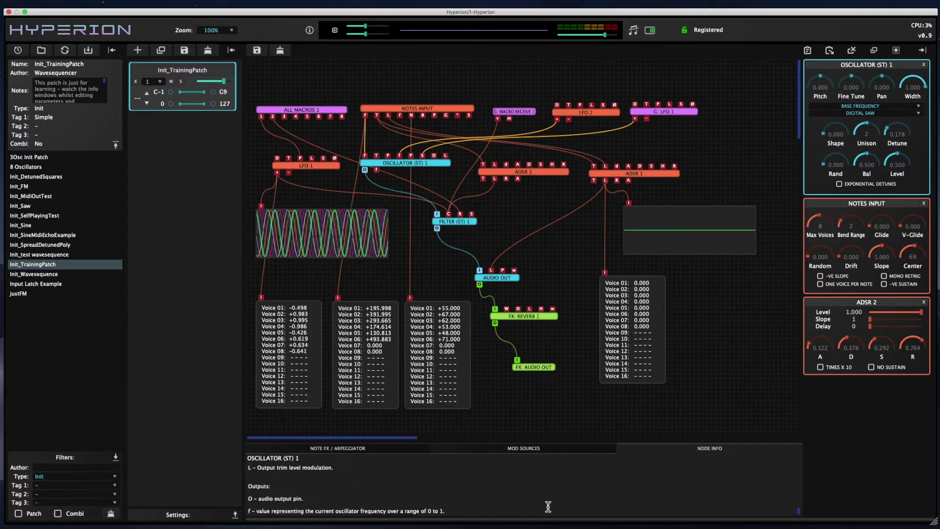
pyautogui.scroll(18, 547, 506)
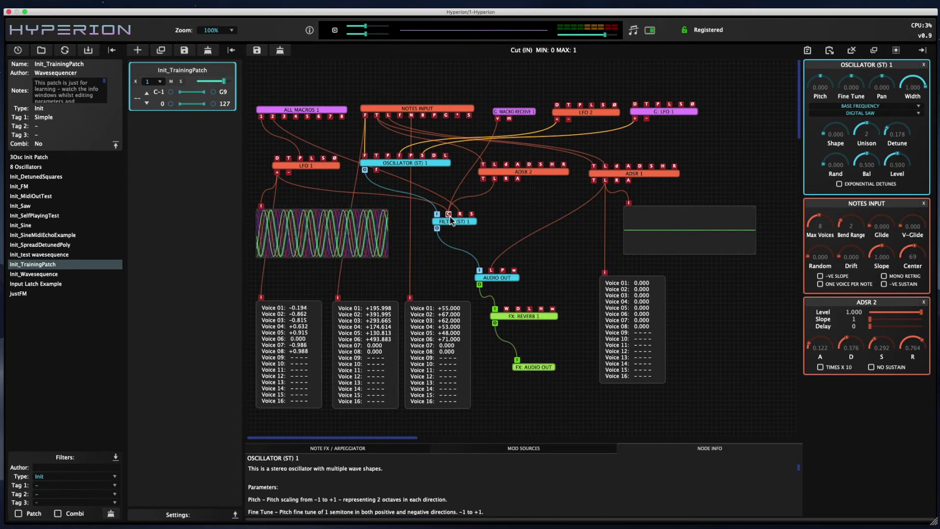
# - Show the filter cutoff's mod sources and raise the Macro Receive and LFO 1 modulation amounts
pyautogui.click(450, 215)
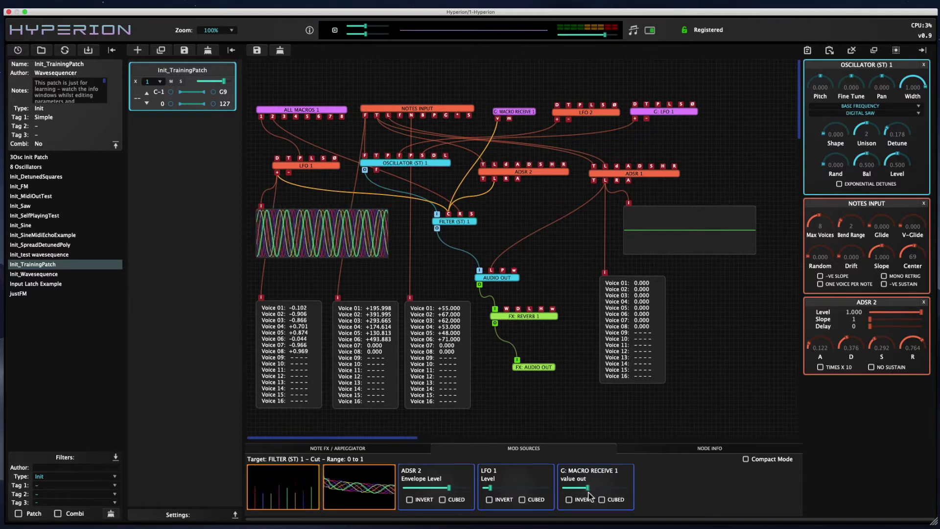
pyautogui.moveTo(576, 492); pyautogui.dragTo(583, 493)
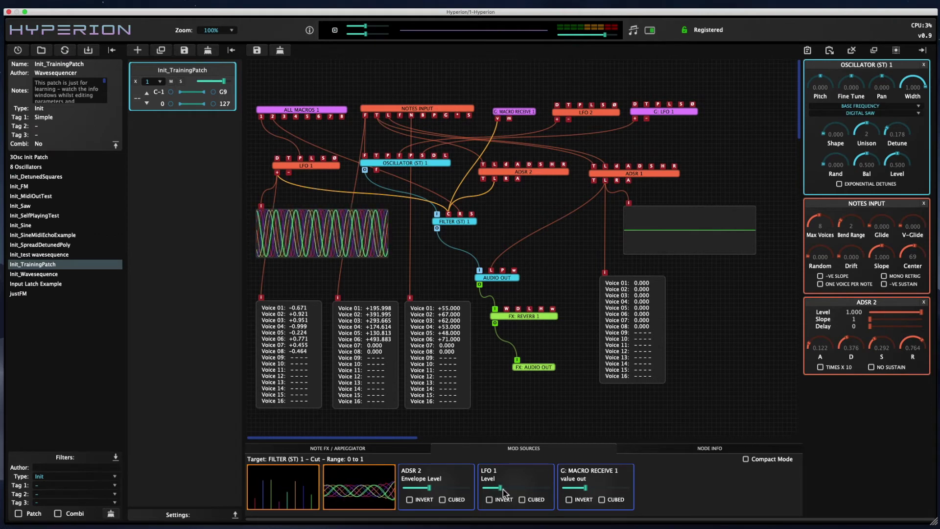
pyautogui.moveTo(492, 488); pyautogui.dragTo(507, 488)
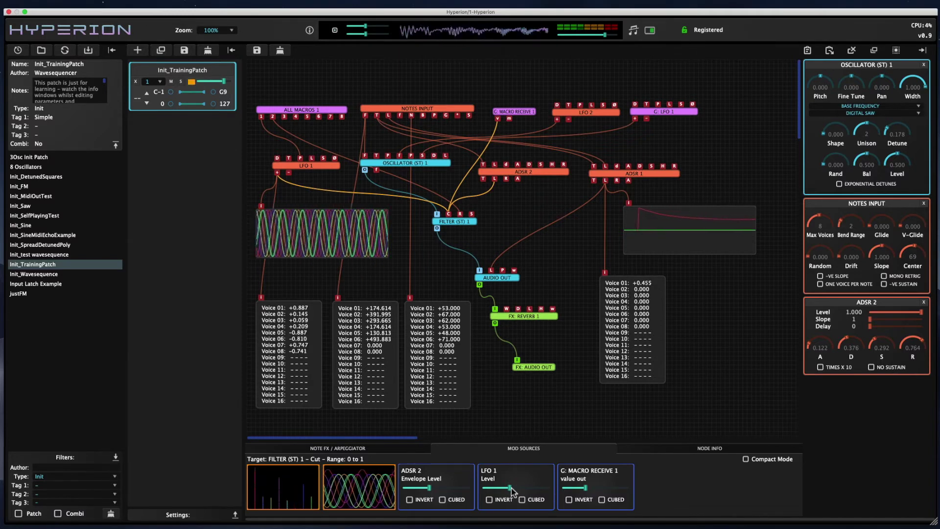
pyautogui.moveTo(514, 491)
pyautogui.mouseDown()
pyautogui.moveTo(529, 492)
pyautogui.moveTo(514, 492)
pyautogui.mouseUp()
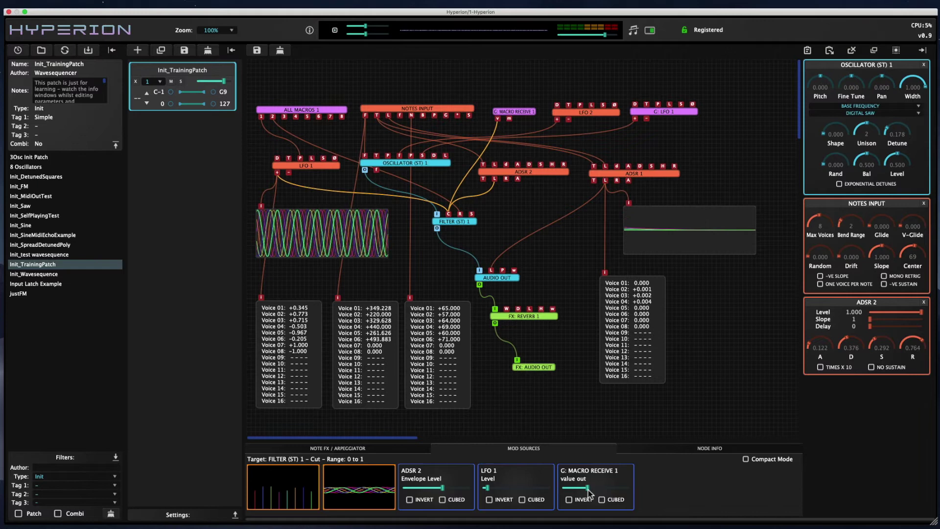
# - Reveal the macro knobs and keyboard, then open the Filter (ST) 1 settings panel
pyautogui.moveTo(589, 495); pyautogui.dragTo(595, 495)
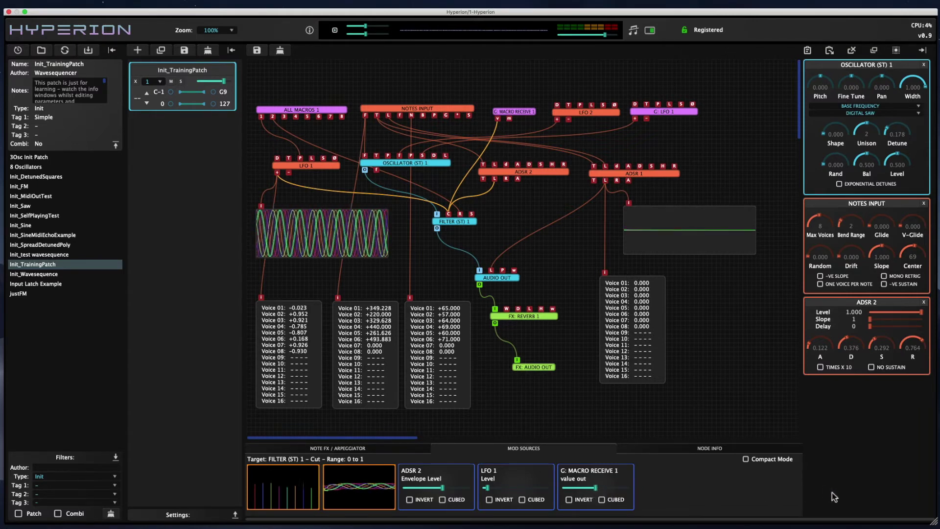
pyautogui.moveTo(858, 524)
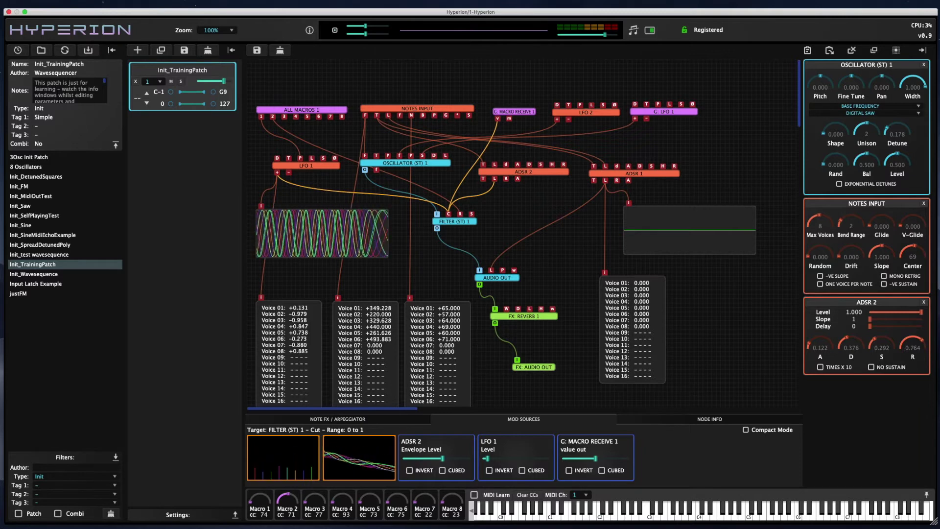
pyautogui.click(451, 220)
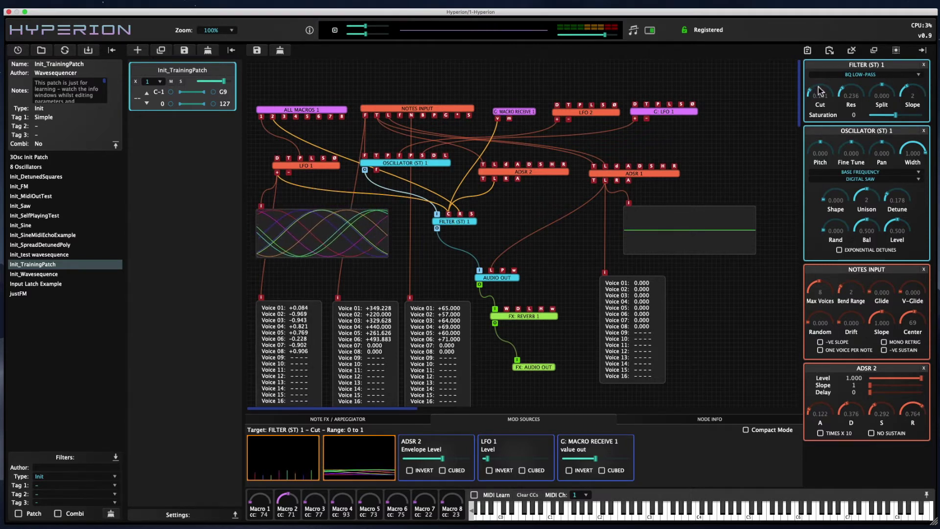
# - Raise the filter cutoff to 0.471 and bring up LFO 1's settings panel
pyautogui.moveTo(821, 90); pyautogui.dragTo(826, 87)
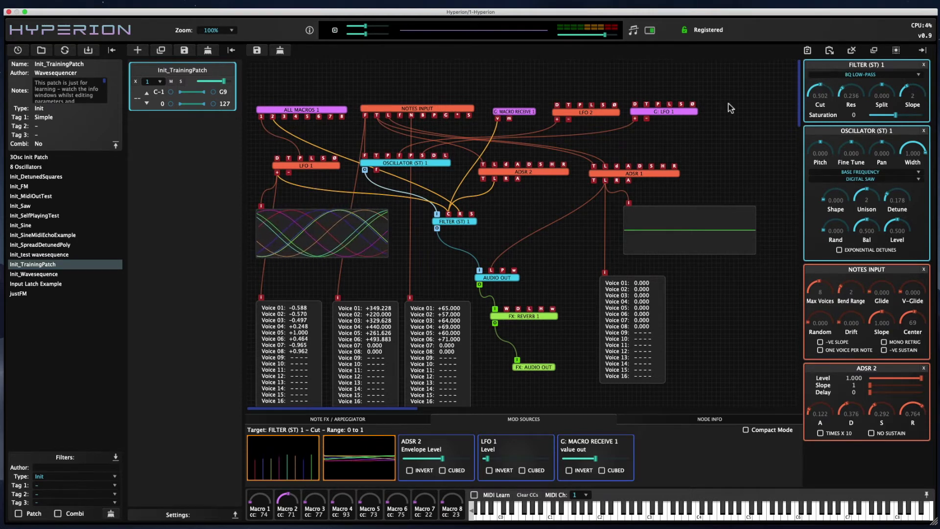
pyautogui.moveTo(823, 95)
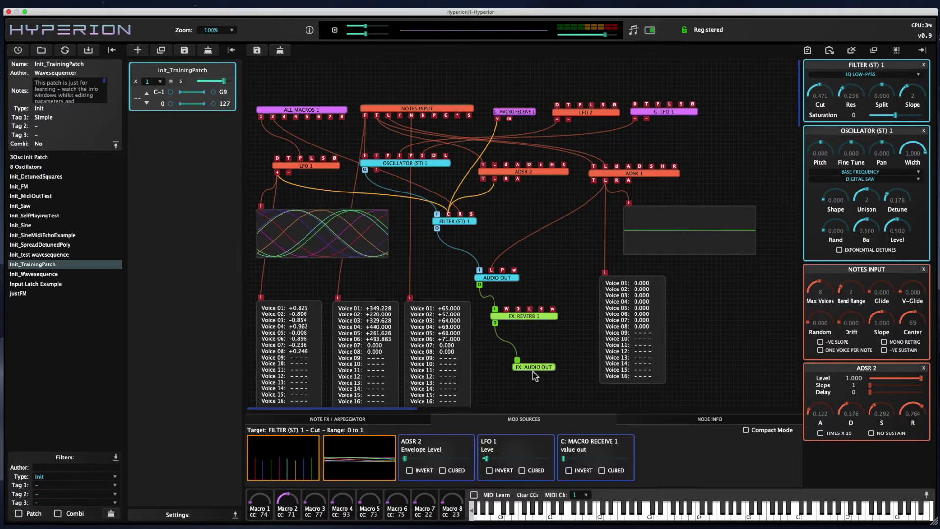
pyautogui.click(316, 165)
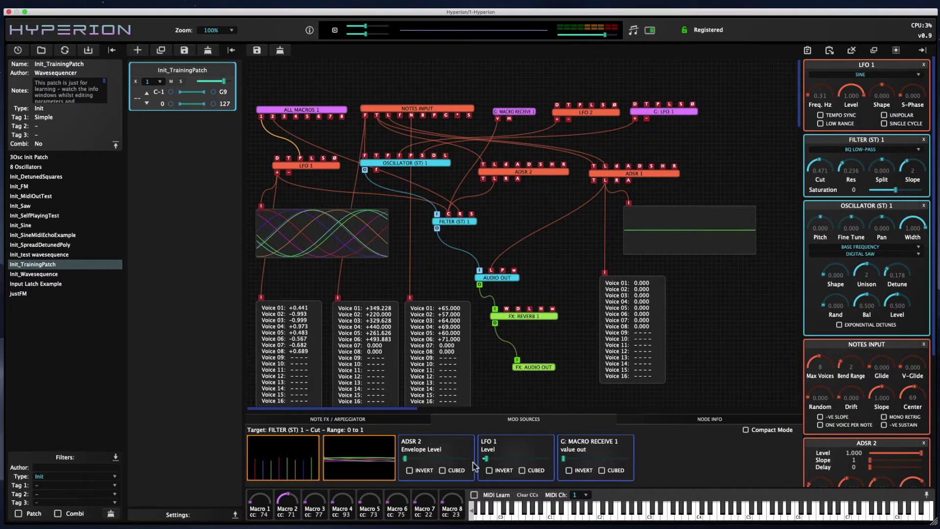
# - Deepen LFO 1's modulation of the cutoff and lower LFO 1's level to 0.501
pyautogui.moveTo(486, 459); pyautogui.dragTo(517, 464)
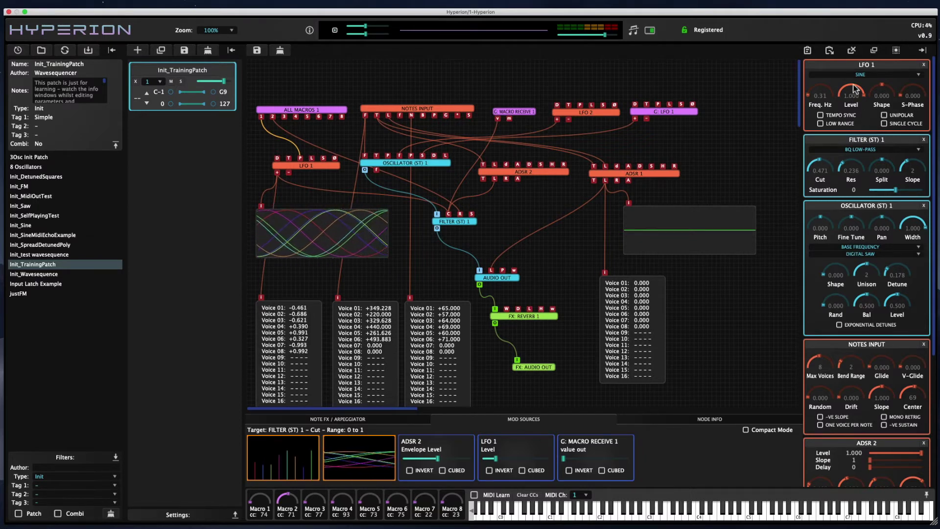
pyautogui.moveTo(855, 88); pyautogui.dragTo(856, 143)
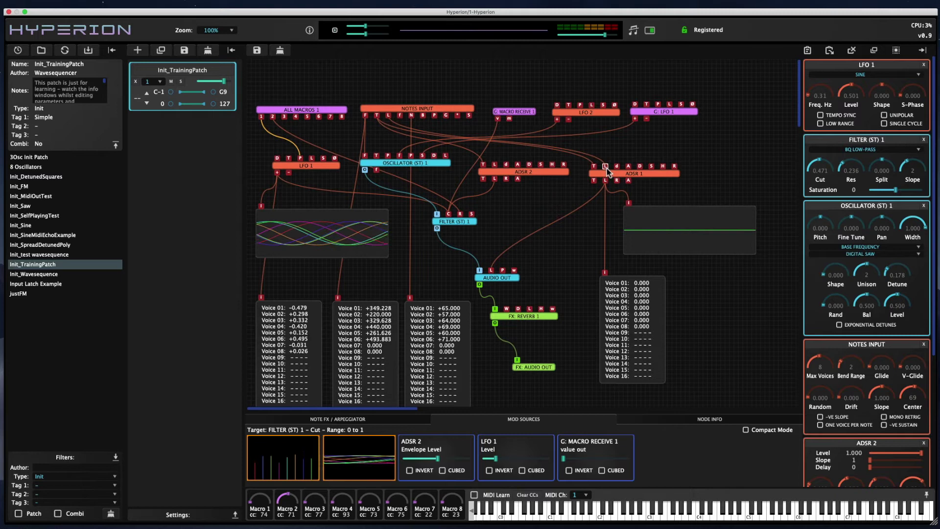
# - Route LFO 1 to ADSR 1's level at reduced depth, shift the value display, and hide the panels
pyautogui.moveTo(607, 169); pyautogui.dragTo(277, 173)
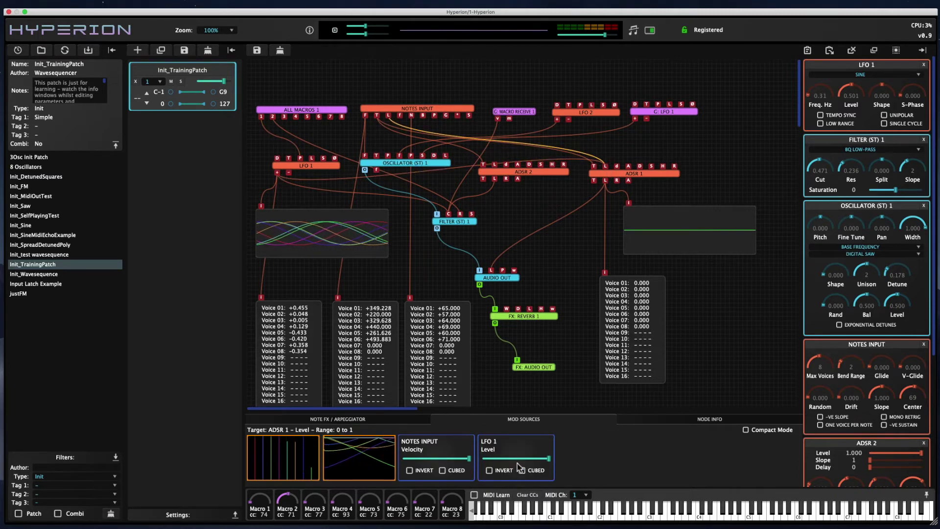
pyautogui.moveTo(516, 459); pyautogui.dragTo(502, 459)
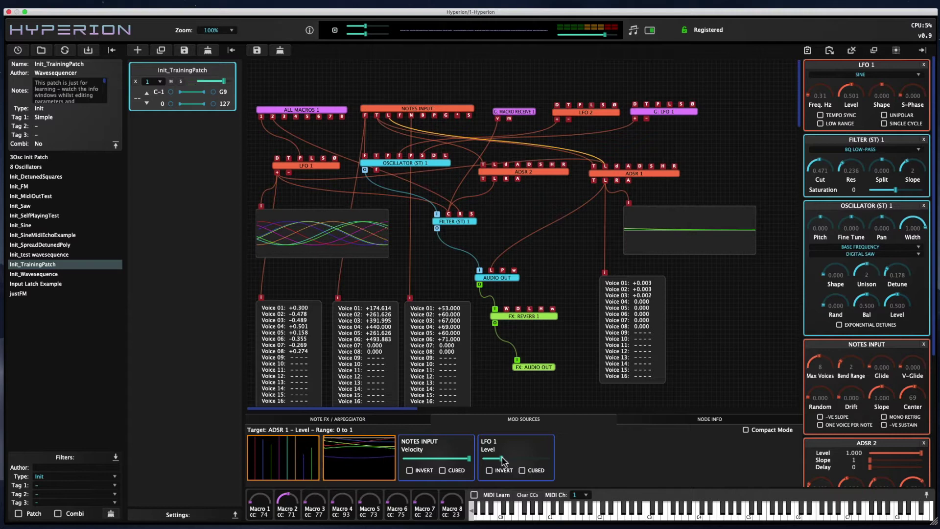
pyautogui.moveTo(660, 370); pyautogui.dragTo(646, 381)
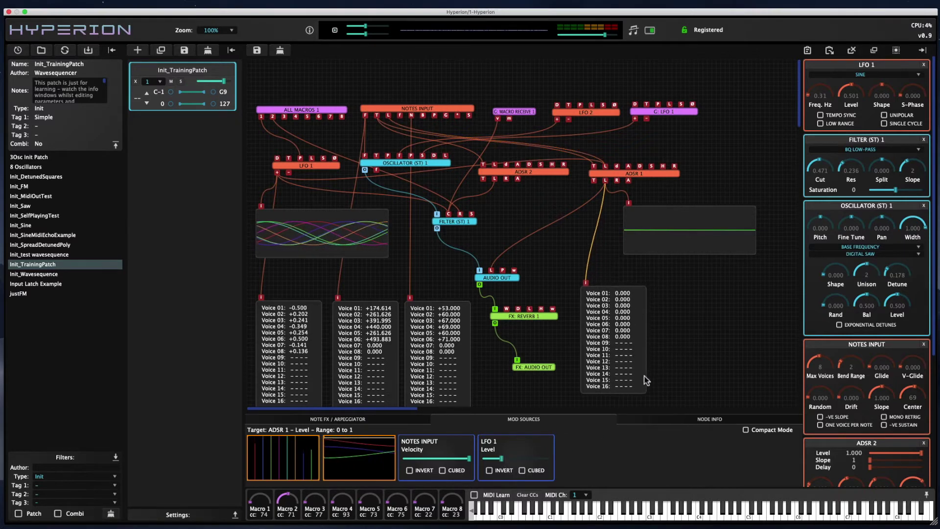
pyautogui.click(923, 51)
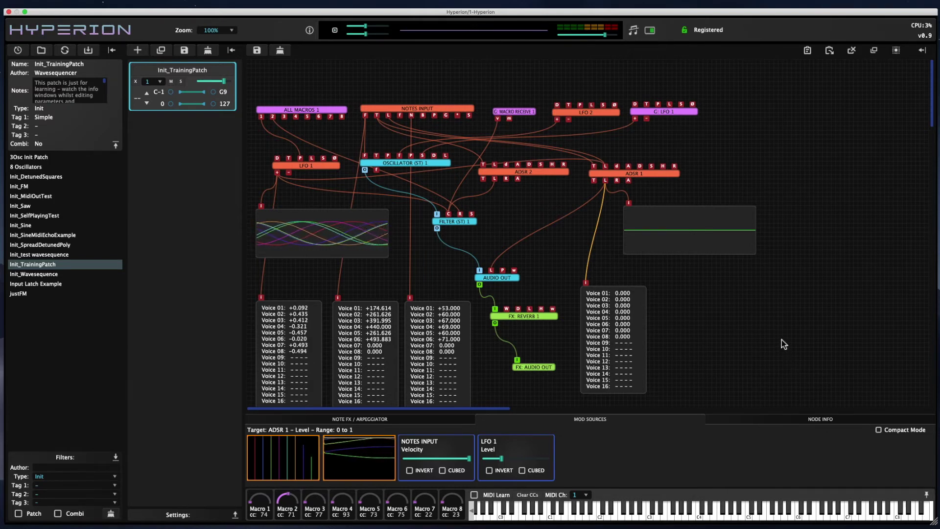
# - Check the ALL MACROS node's parameters, then restore the node settings panels beside the graph
pyautogui.rightClick(308, 109)
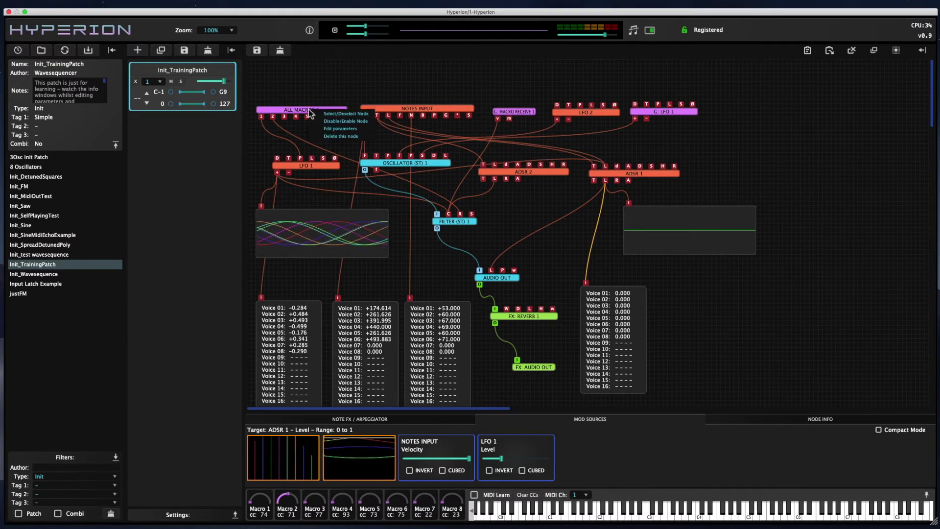
pyautogui.click(354, 129)
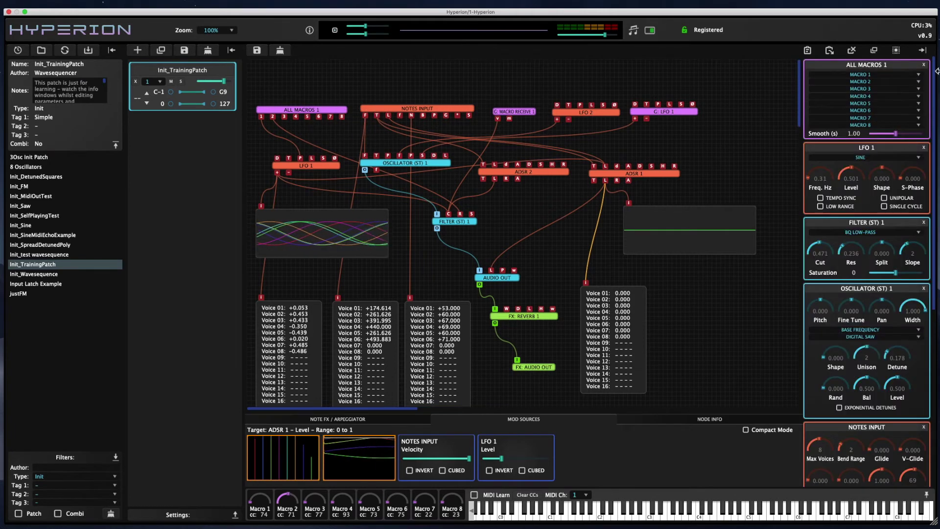
pyautogui.click(925, 65)
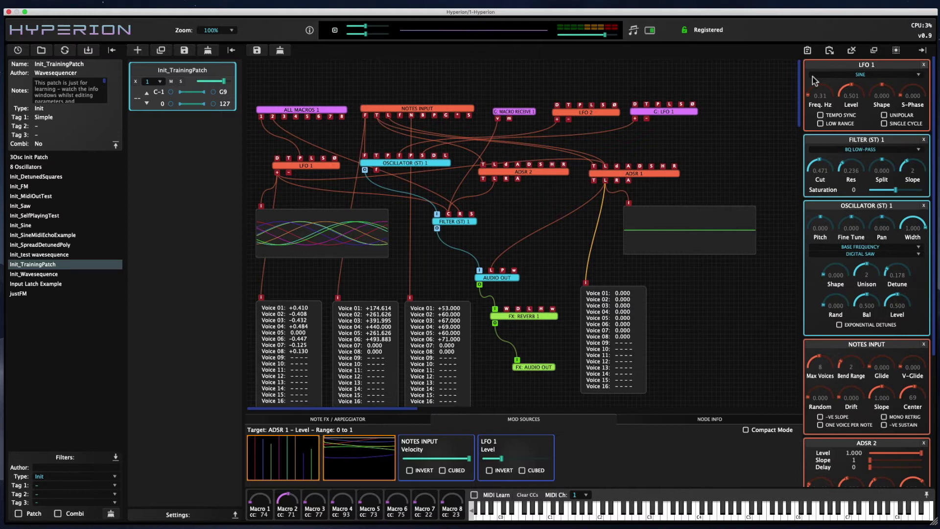
pyautogui.rightClick(312, 115)
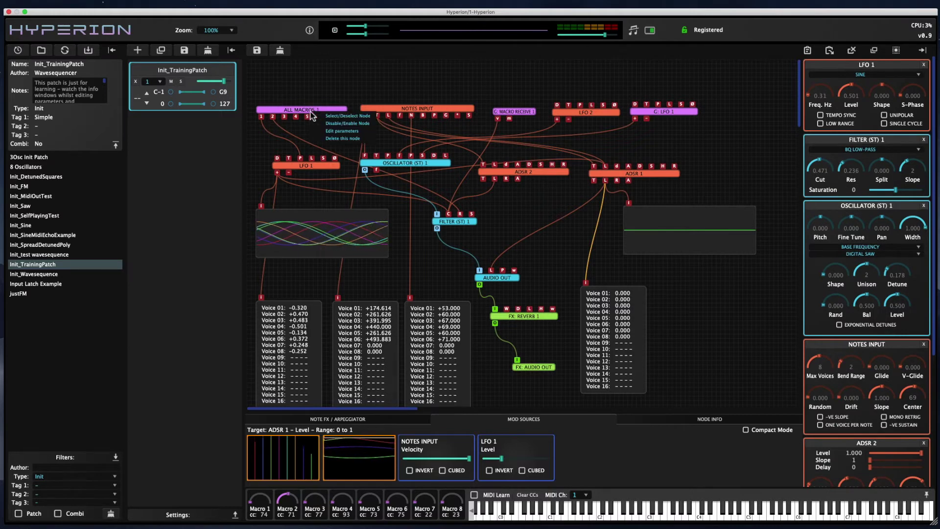
pyautogui.click(336, 116)
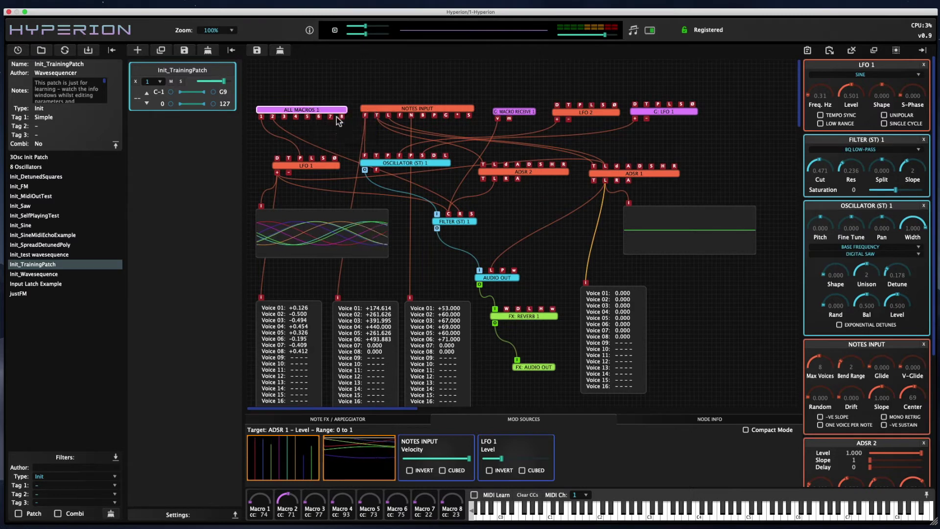
pyautogui.rightClick(381, 110)
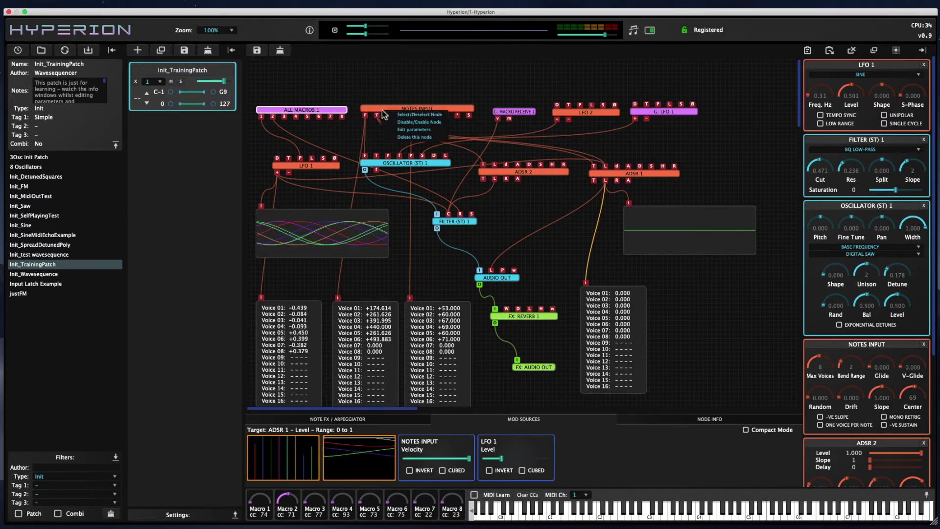
pyautogui.click(763, 88)
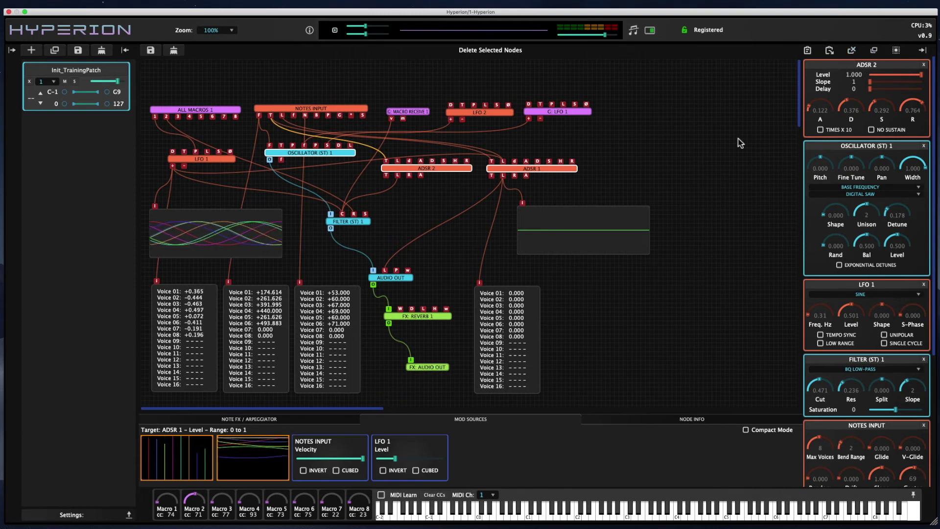
# - Select all nodes and drag the whole patch graph rightward on the canvas
pyautogui.click(896, 52)
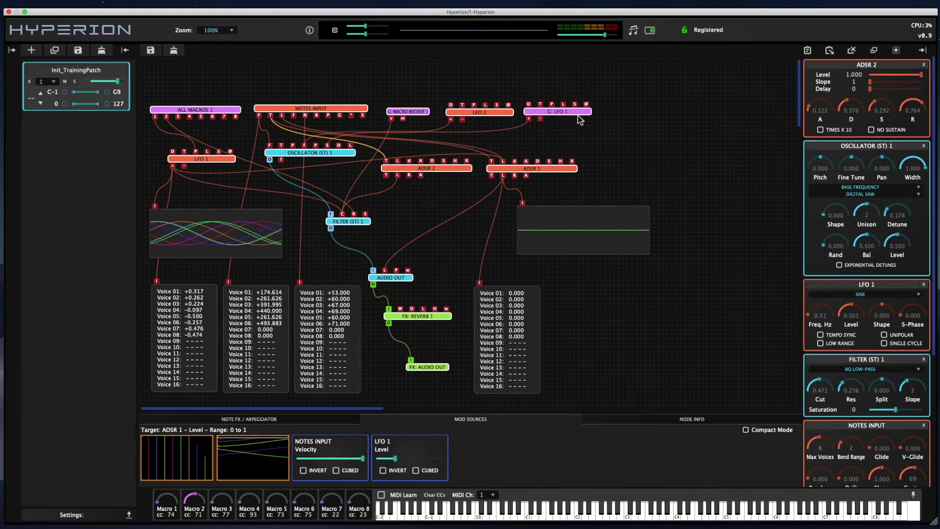
pyautogui.moveTo(569, 114); pyautogui.dragTo(608, 109)
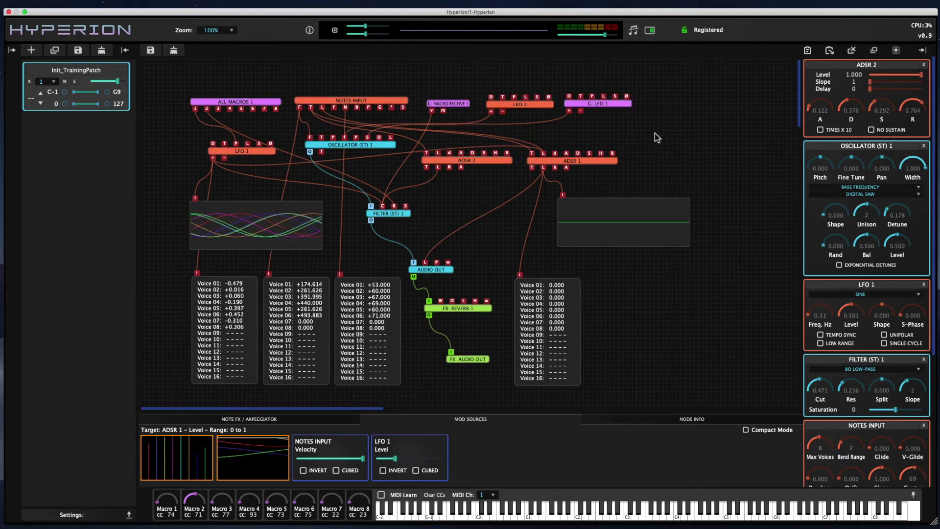
pyautogui.rightClick(716, 293)
pyautogui.moveTo(711, 300)
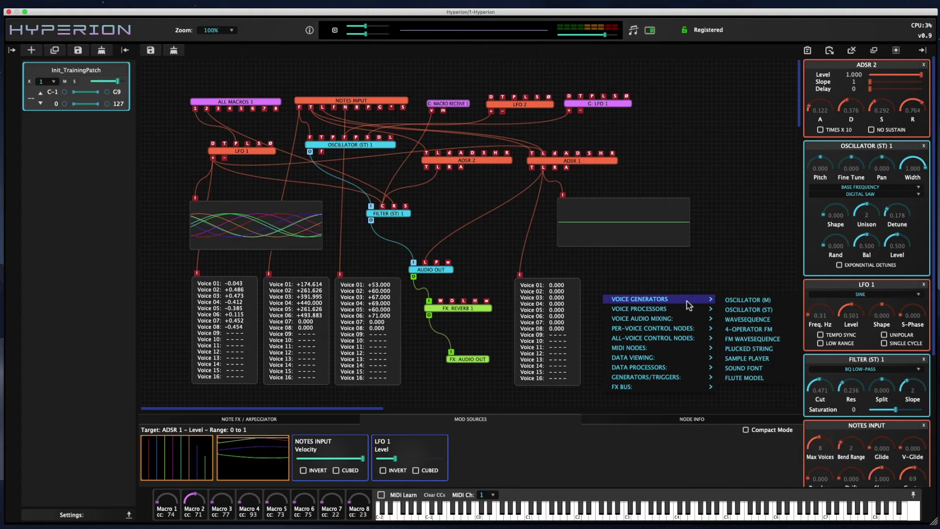
pyautogui.moveTo(676, 313)
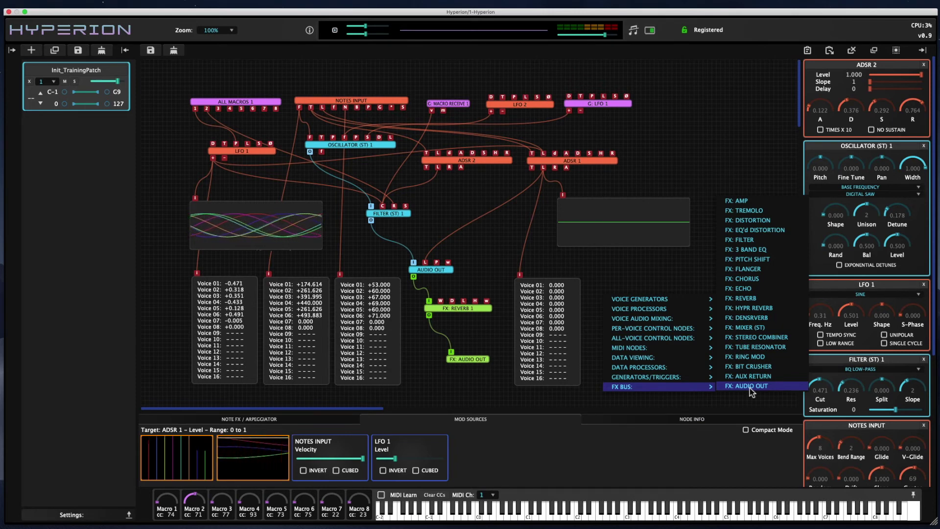
pyautogui.press('Escape')
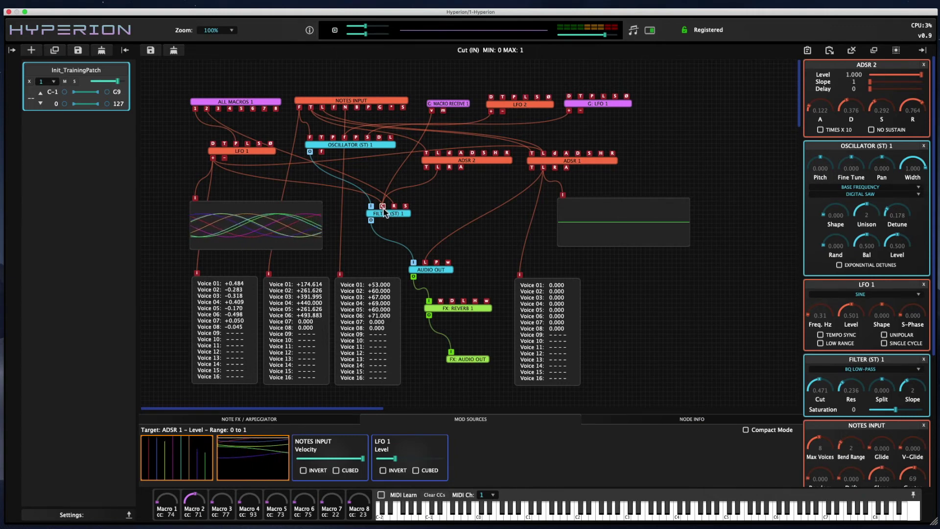
# - After checking the filter Cut and LFO 1, add a Value Viewer fed by ADSR 2's L output
pyautogui.click(383, 207)
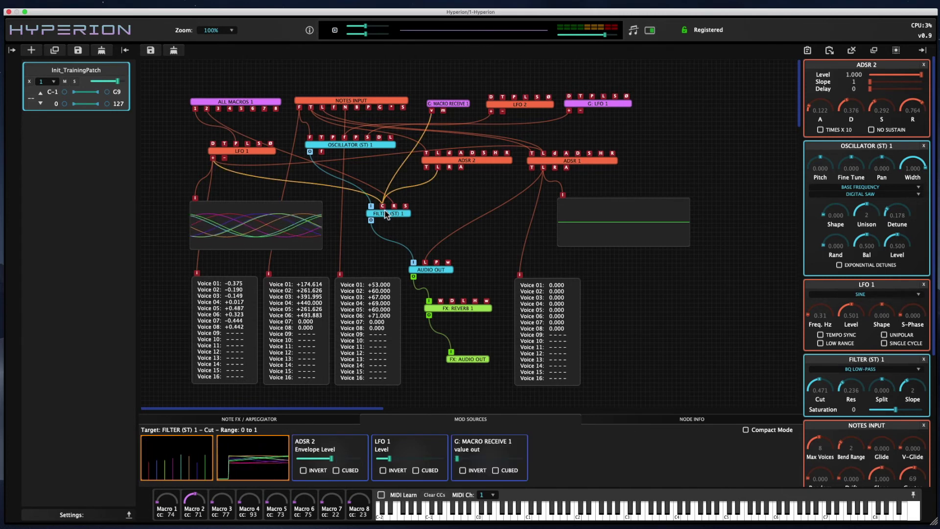
pyautogui.click(261, 158)
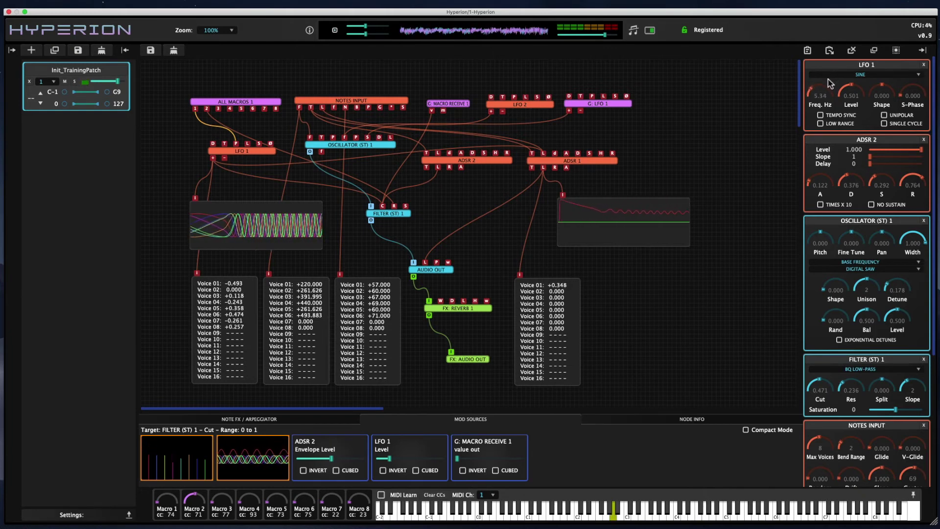
pyautogui.rightClick(628, 305)
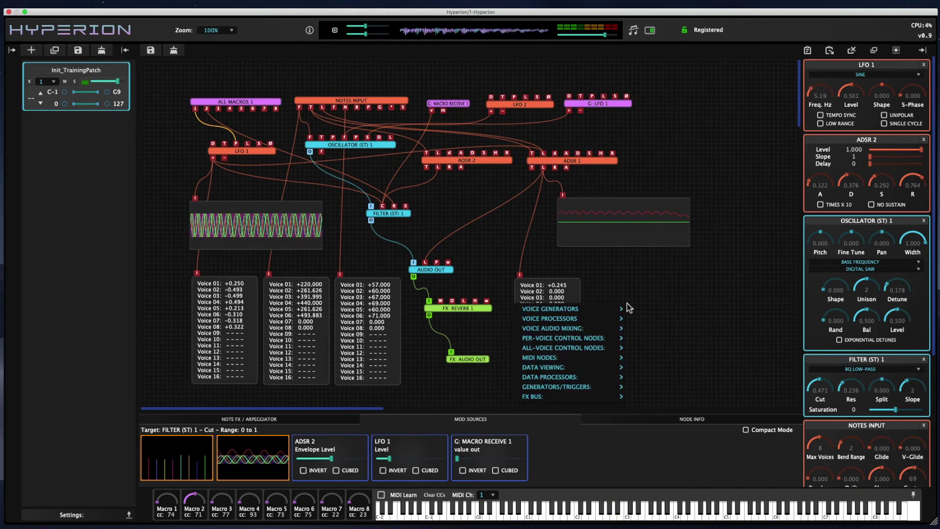
pyautogui.moveTo(617, 367)
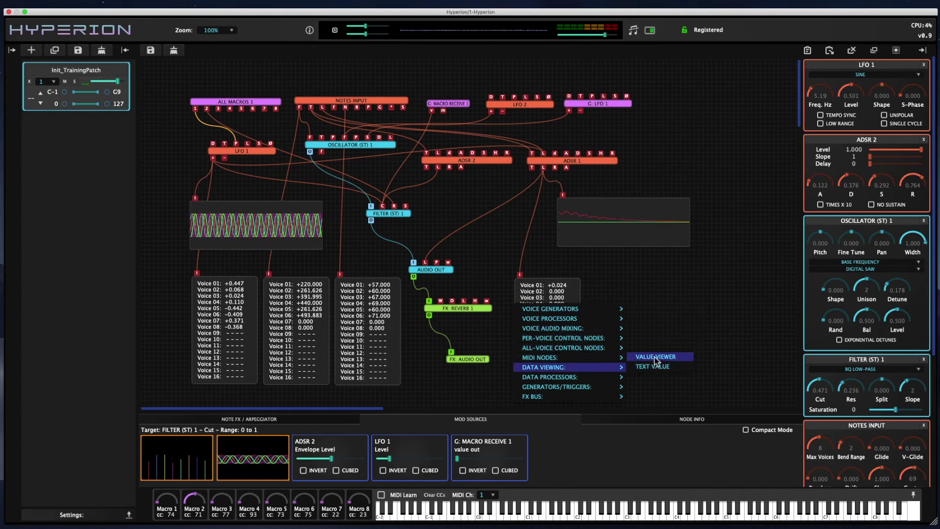
pyautogui.click(655, 357)
pyautogui.moveTo(632, 305); pyautogui.dragTo(439, 169)
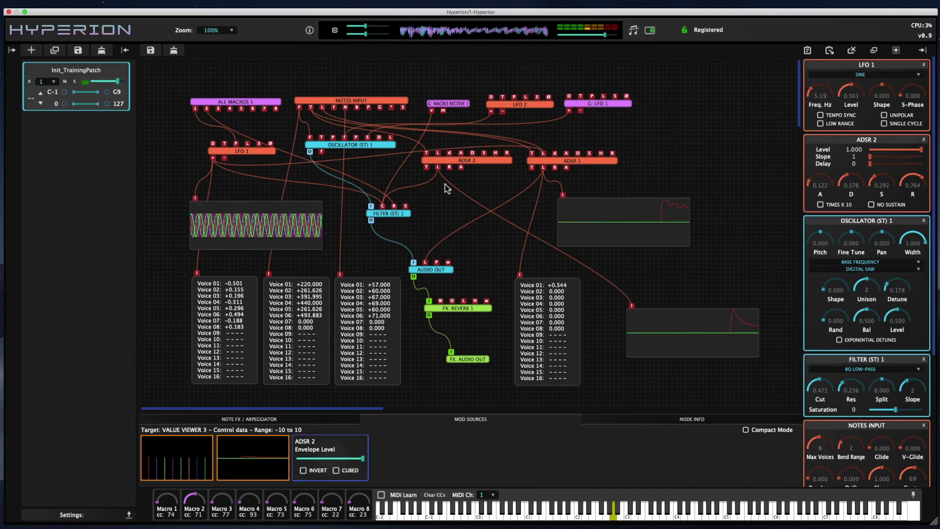
# - Add LFO 3 beside ADSR 1 and route it into the filter's Cut input
pyautogui.rightClick(448, 210)
pyautogui.moveTo(497, 239)
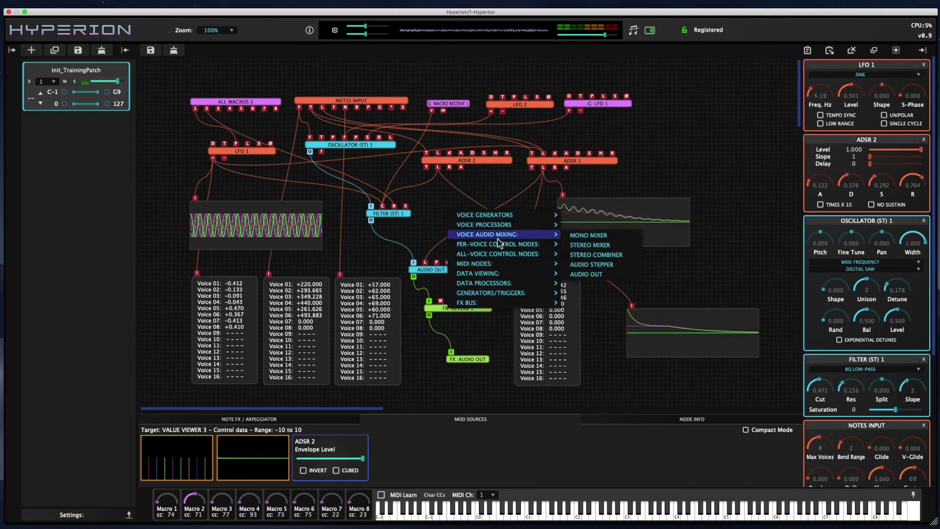
pyautogui.click(636, 246)
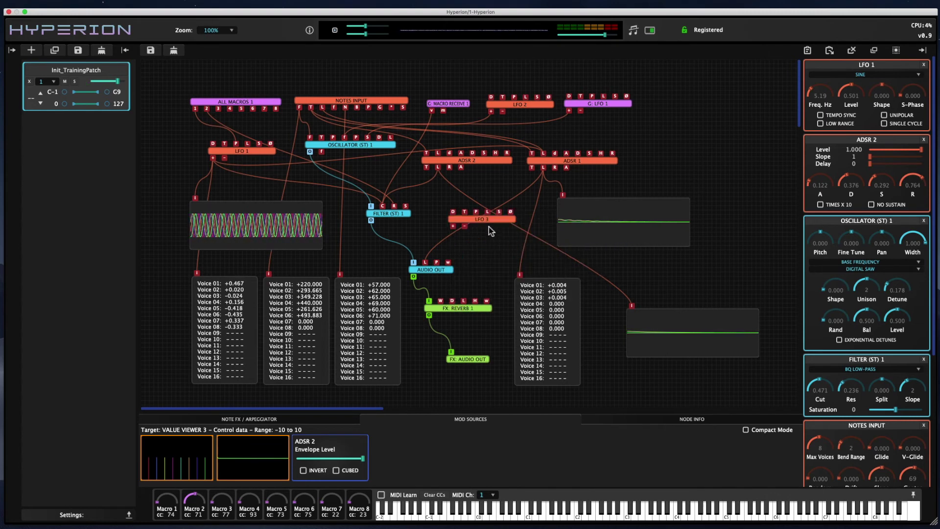
pyautogui.moveTo(492, 220); pyautogui.dragTo(629, 149)
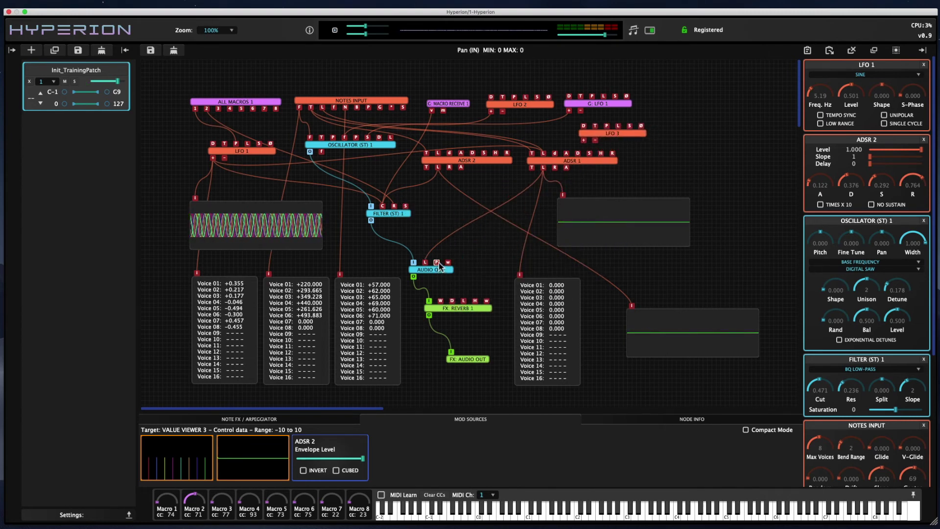
pyautogui.moveTo(386, 207); pyautogui.dragTo(595, 139)
# - Set LFO 3 to SAMPLE AND HOLD at 13.90 Hz with a lower output level
pyautogui.click(595, 136)
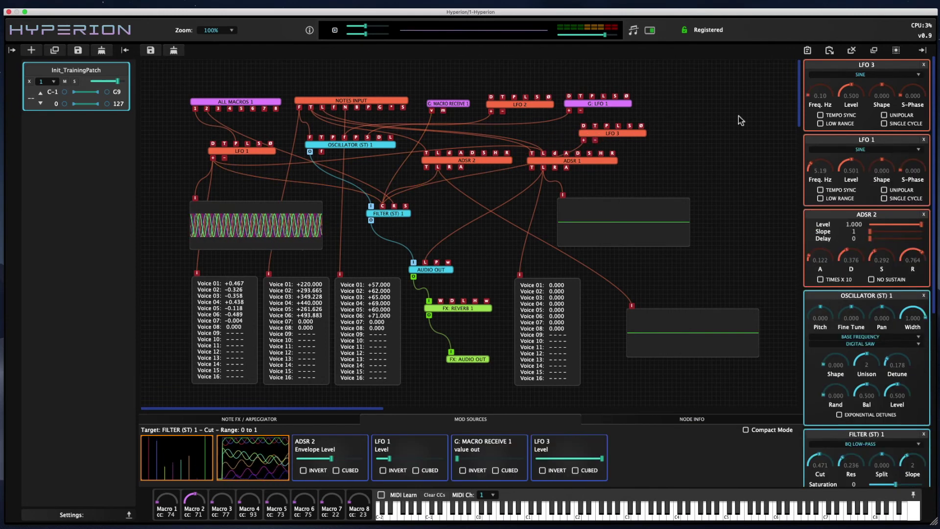
pyautogui.click(860, 75)
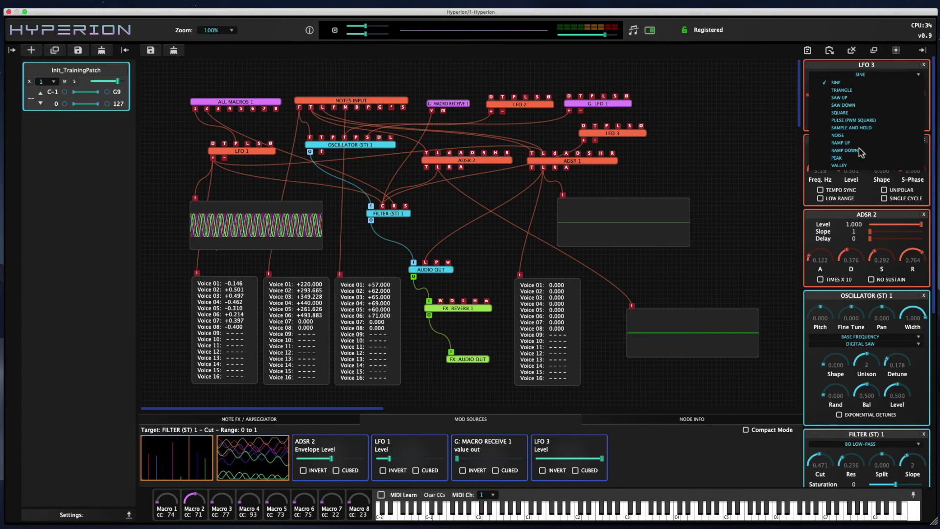
pyautogui.click(860, 128)
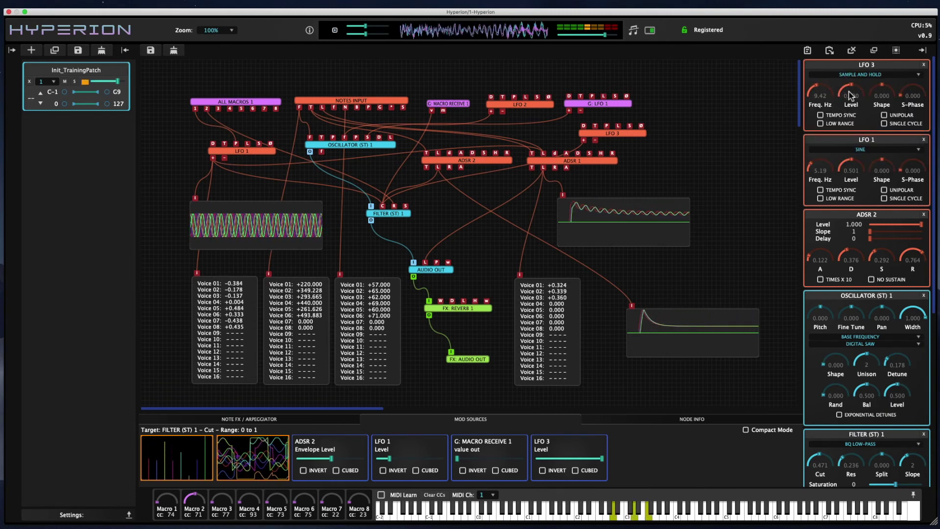
pyautogui.moveTo(850, 90); pyautogui.dragTo(842, 120)
pyautogui.moveTo(820, 90); pyautogui.dragTo(849, 94)
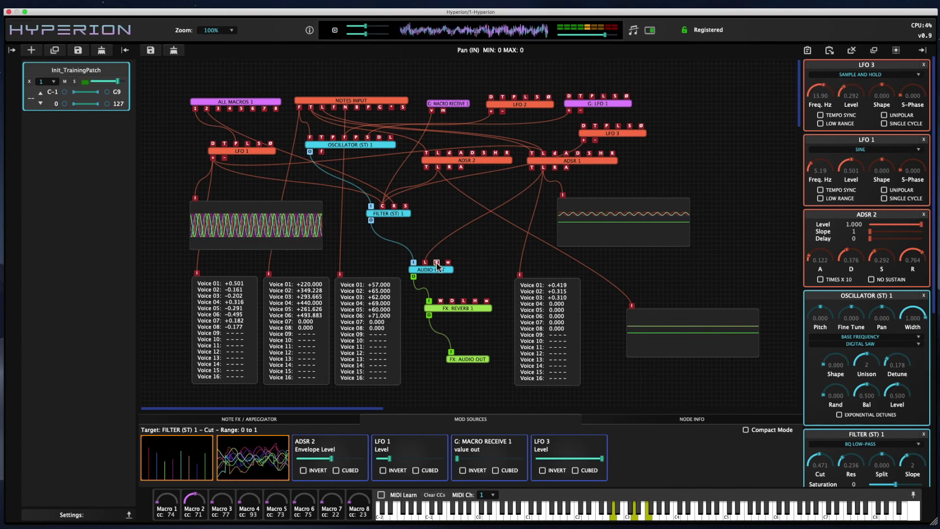
# - Route LFO 3 into the Audio Out pan at roughly half depth
pyautogui.moveTo(437, 262); pyautogui.dragTo(583, 140)
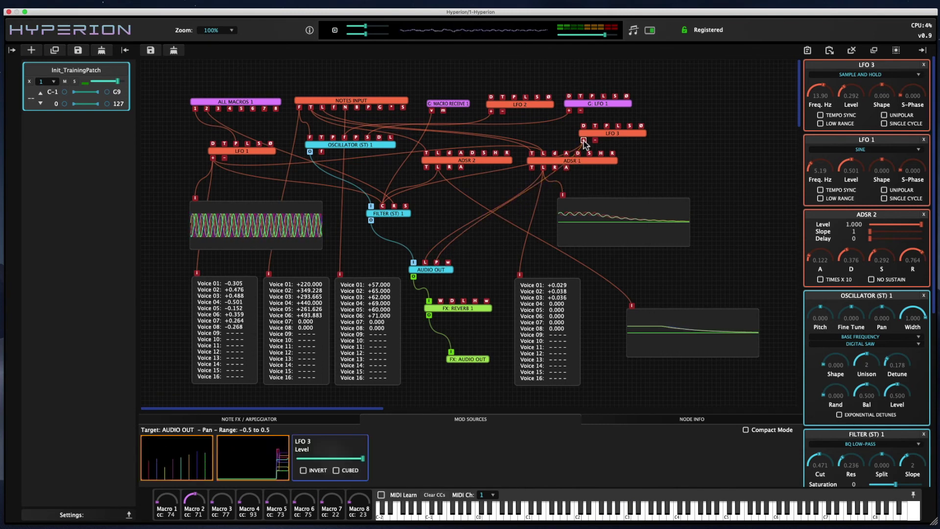
pyautogui.click(336, 458)
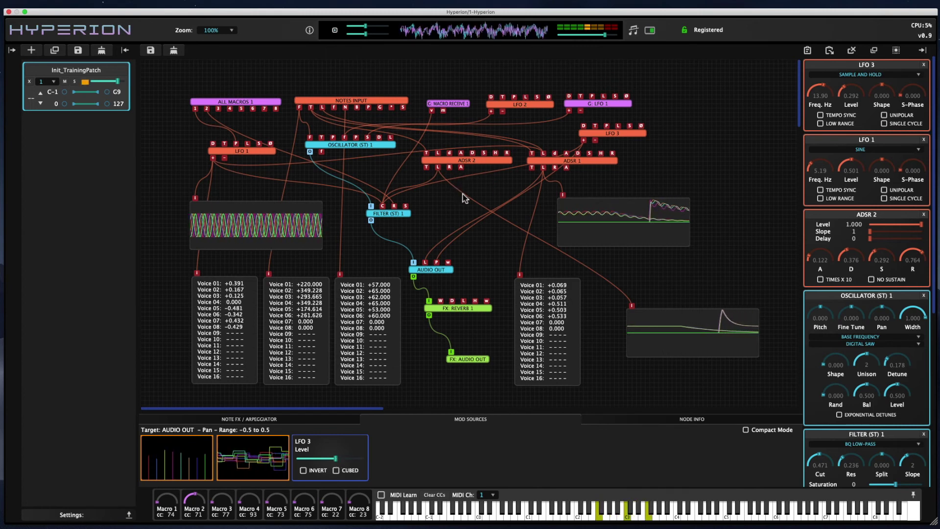
pyautogui.rightClick(452, 201)
# - Add LFO 4, wire it into Oscillator (ST) 1's Shape input, and set its frequency to 3.10 Hz
pyautogui.moveTo(474, 220)
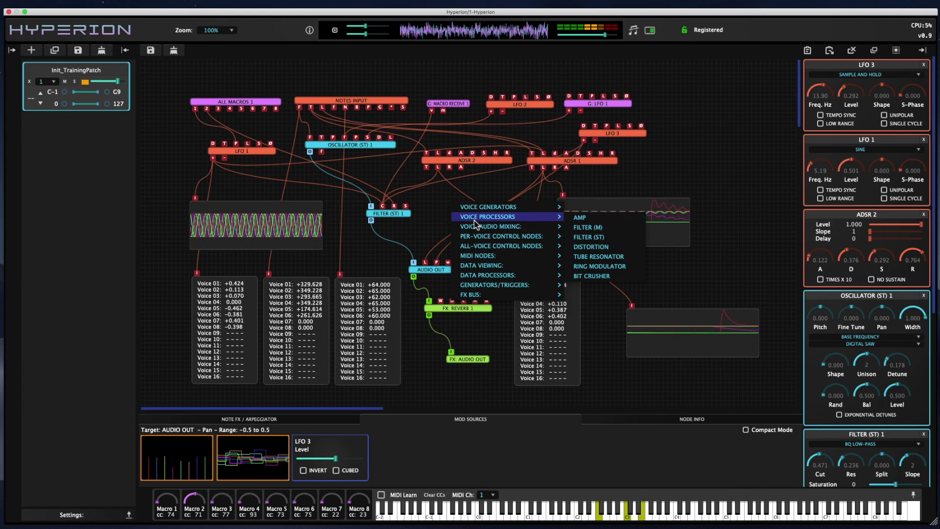
pyautogui.moveTo(494, 236)
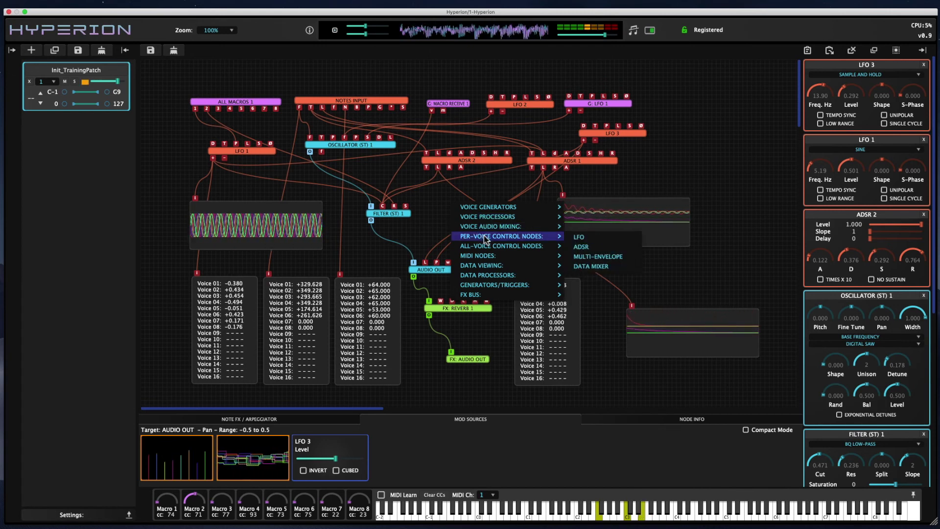
pyautogui.click(588, 239)
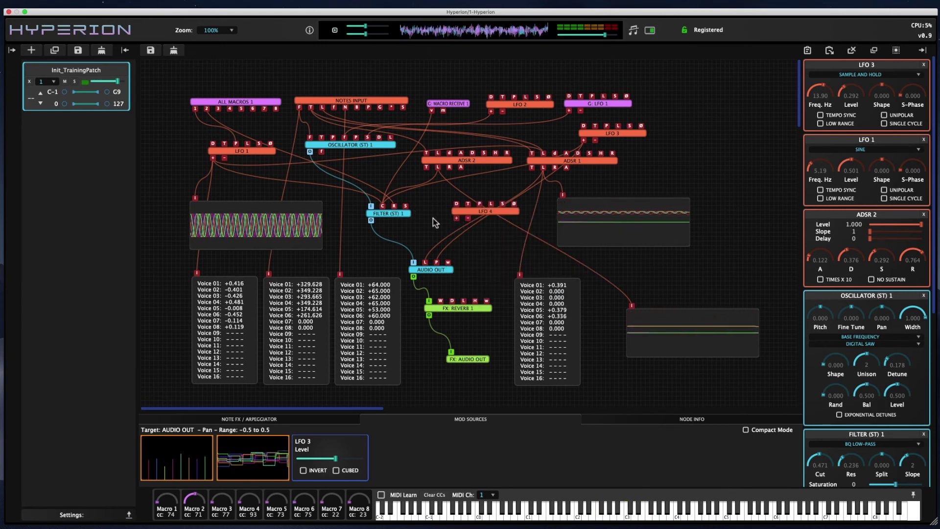
pyautogui.moveTo(476, 211); pyautogui.dragTo(445, 198)
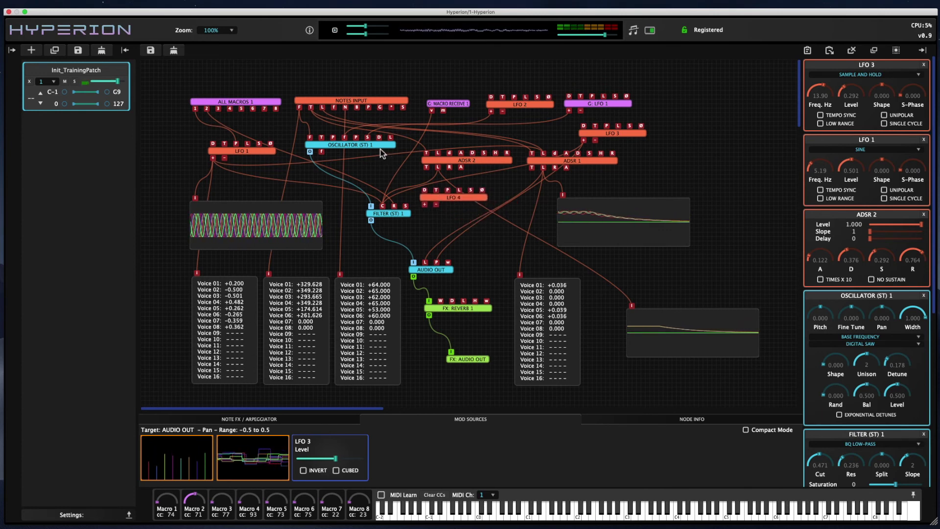
pyautogui.moveTo(368, 139); pyautogui.dragTo(457, 199)
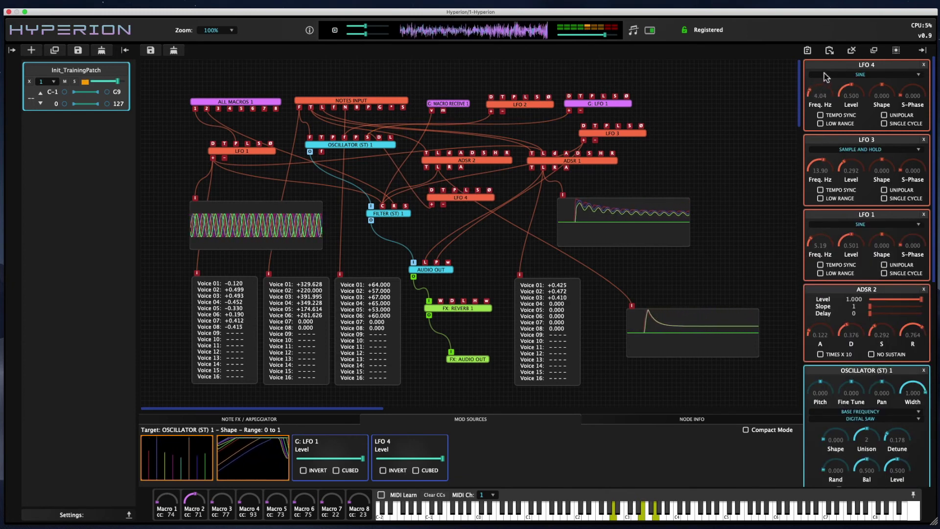
pyautogui.moveTo(820, 93); pyautogui.dragTo(824, 81)
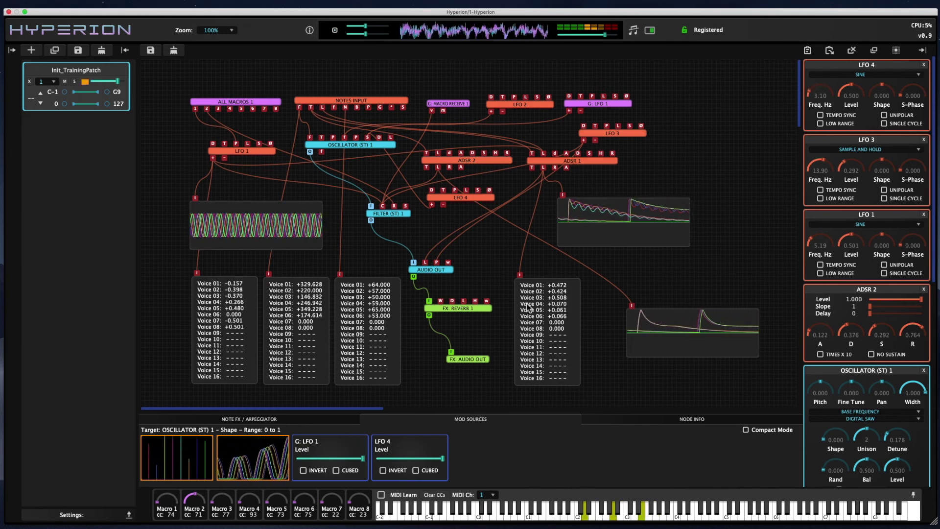
# - Set the Notes Input Max Voices to 1 and Glide to 0.559
pyautogui.click(375, 104)
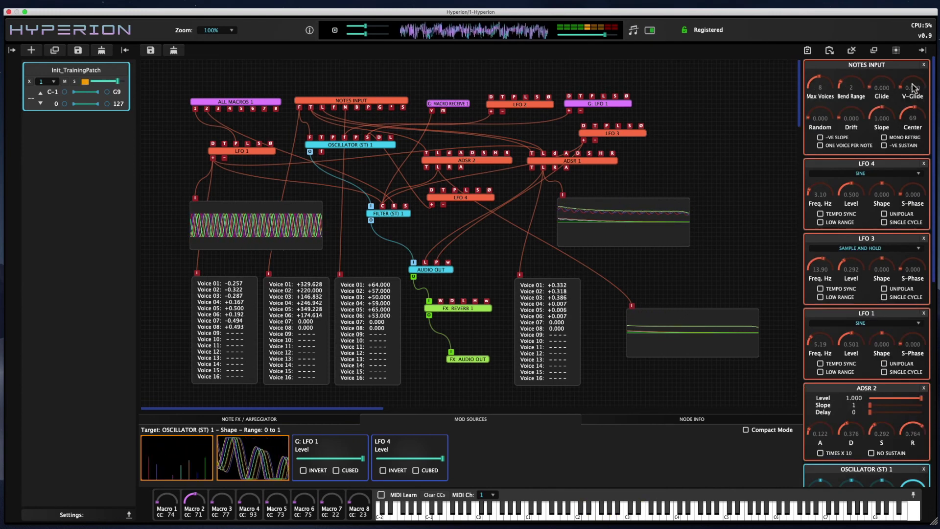
pyautogui.scroll(3, 832, 86)
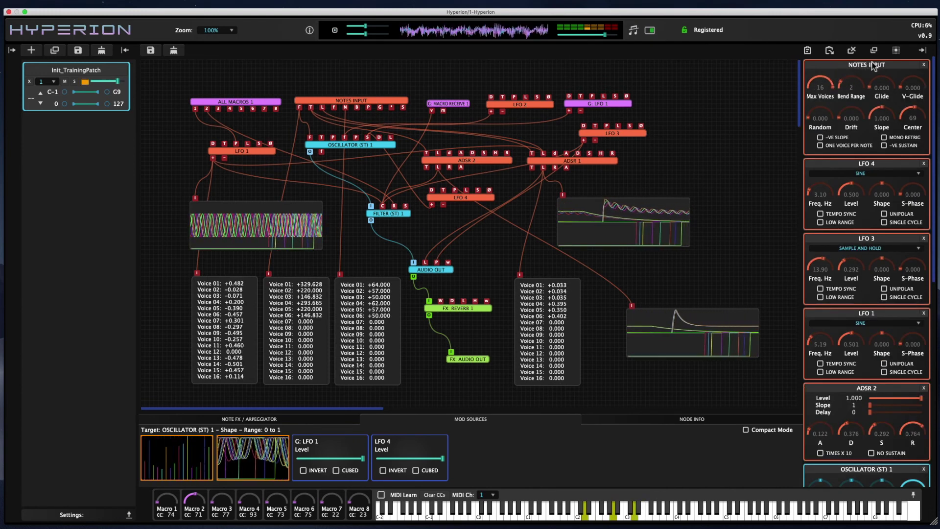
pyautogui.moveTo(832, 86); pyautogui.dragTo(803, 257)
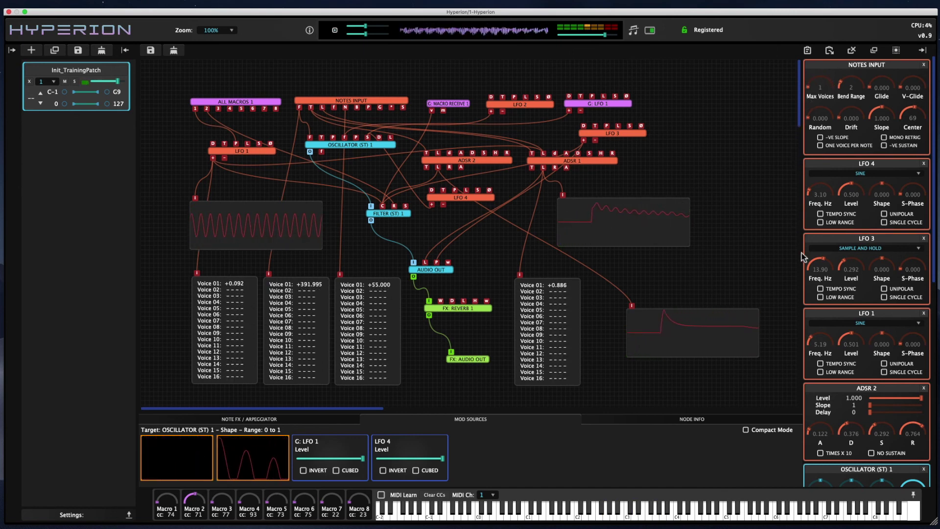
pyautogui.moveTo(881, 86)
pyautogui.mouseDown()
pyautogui.moveTo(893, 68)
pyautogui.moveTo(892, 77)
pyautogui.mouseUp()
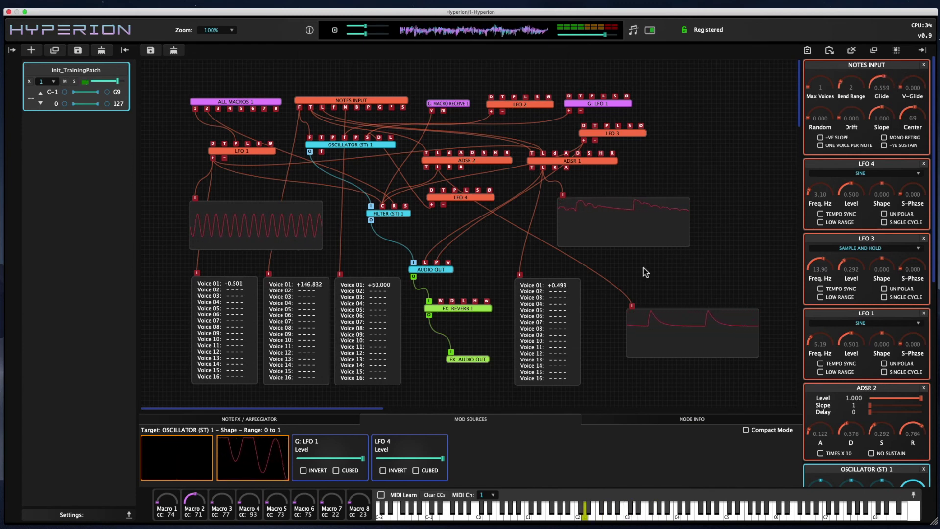
pyautogui.click(436, 263)
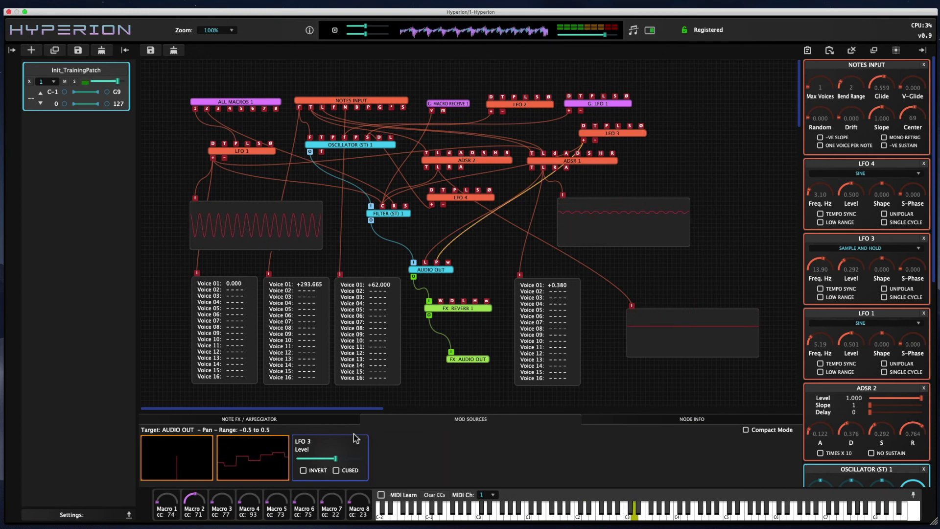
# - Set Oscillator (ST) 1 to MG SQUARE with Detune 0.560 and Shape about 0.3
pyautogui.click(384, 208)
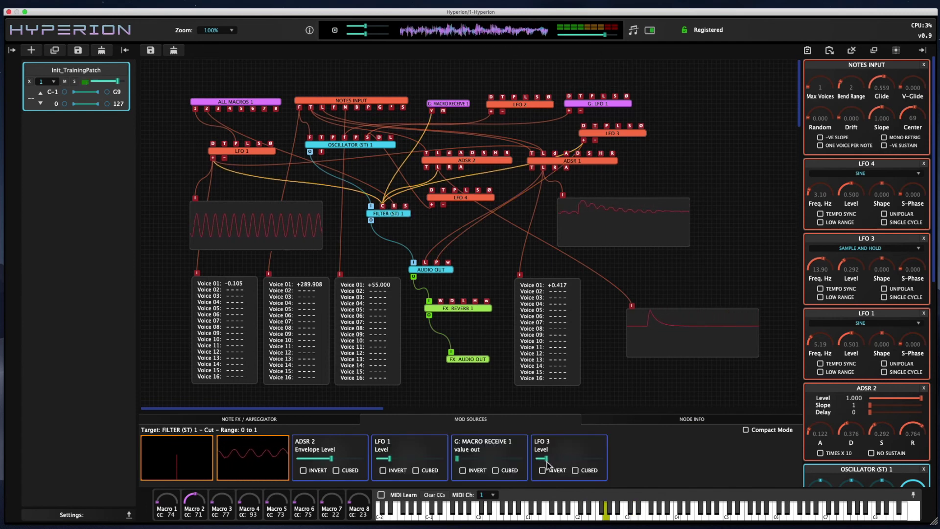
pyautogui.click(364, 146)
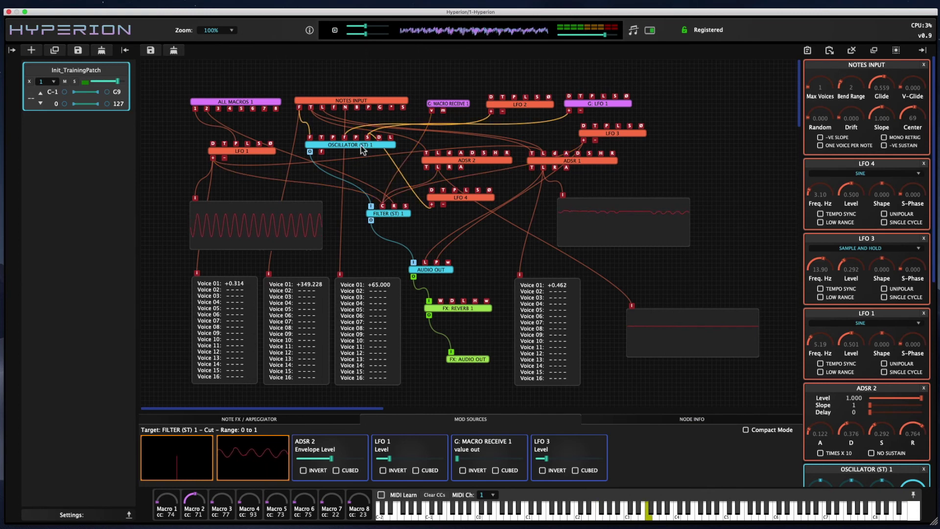
pyautogui.click(877, 113)
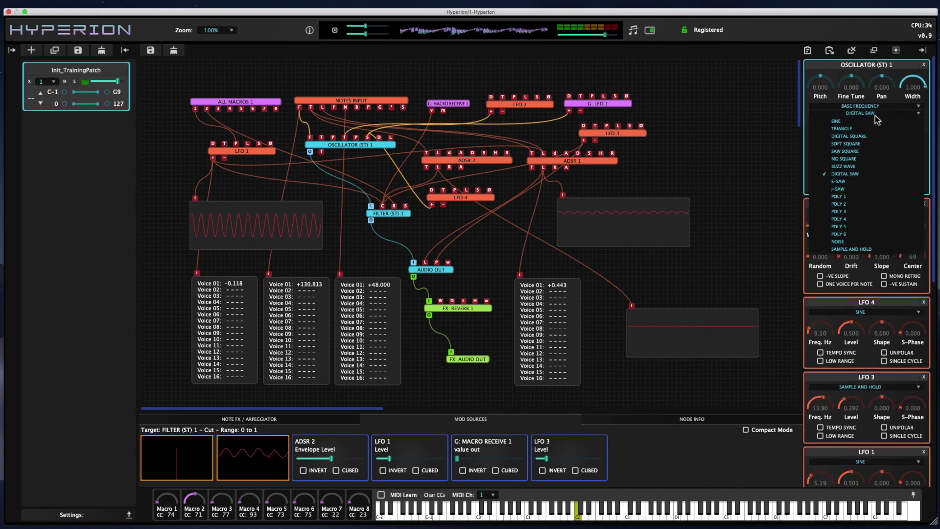
pyautogui.click(850, 190)
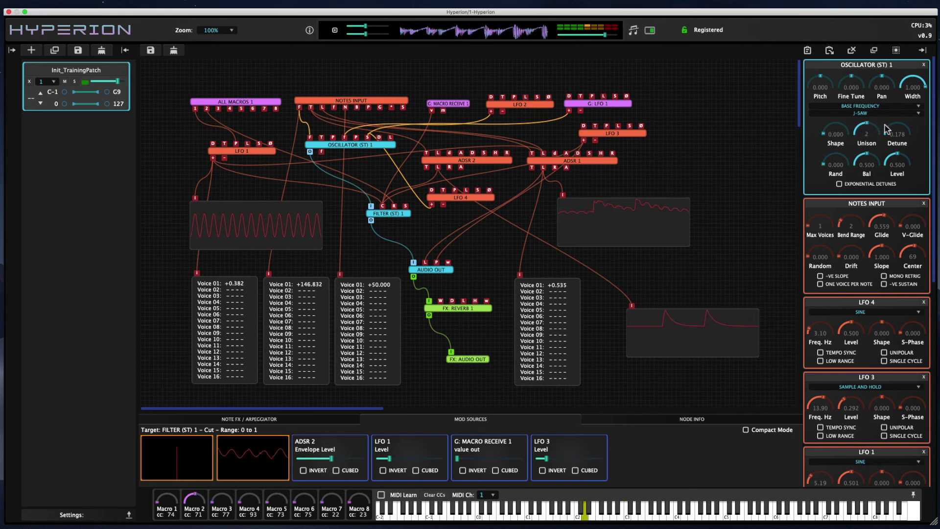
pyautogui.moveTo(887, 129); pyautogui.dragTo(916, 112)
pyautogui.click(916, 112)
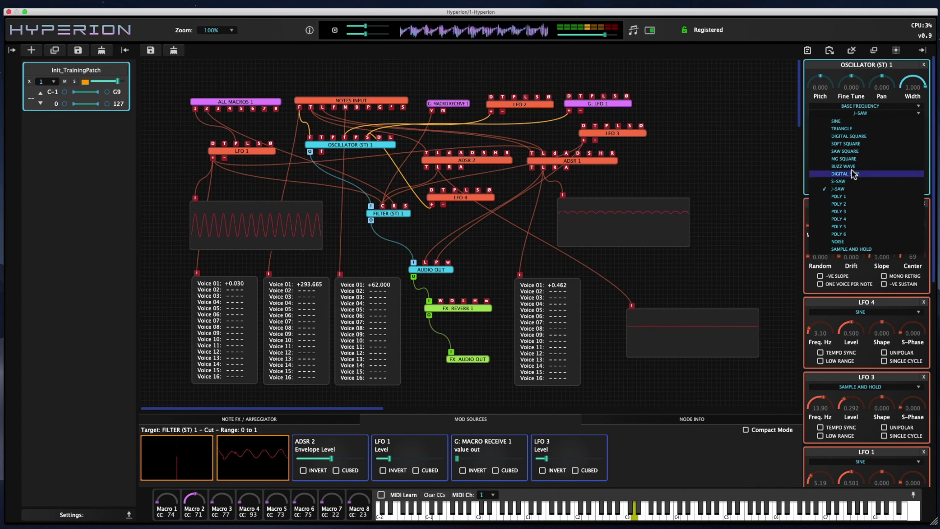
pyautogui.click(851, 159)
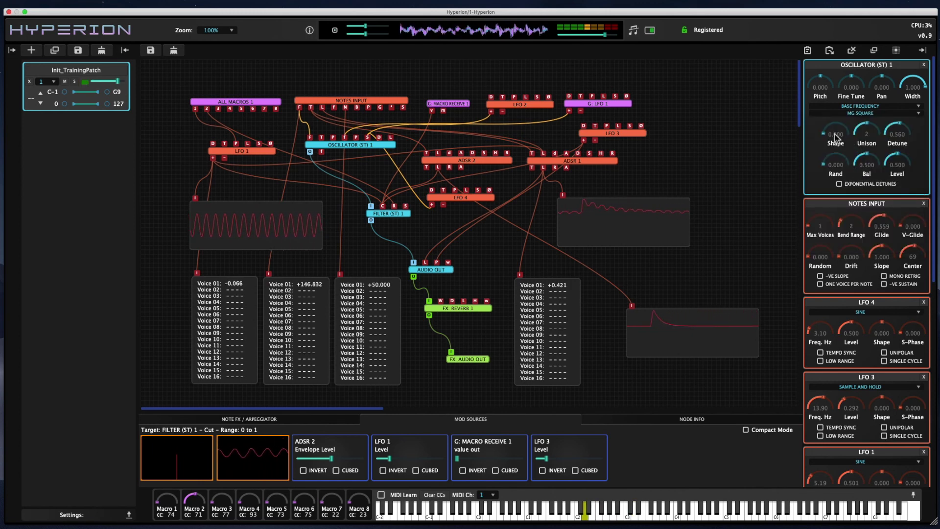
pyautogui.moveTo(835, 134); pyautogui.dragTo(850, 114)
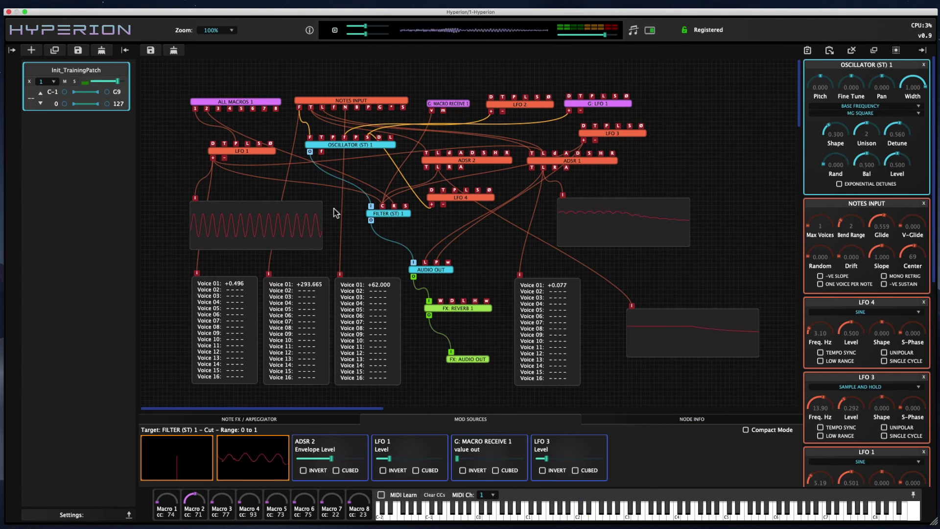
# - Try several filter types, settling on OB LOW-PASS with lowered cutoff and Slope 1
pyautogui.click(401, 217)
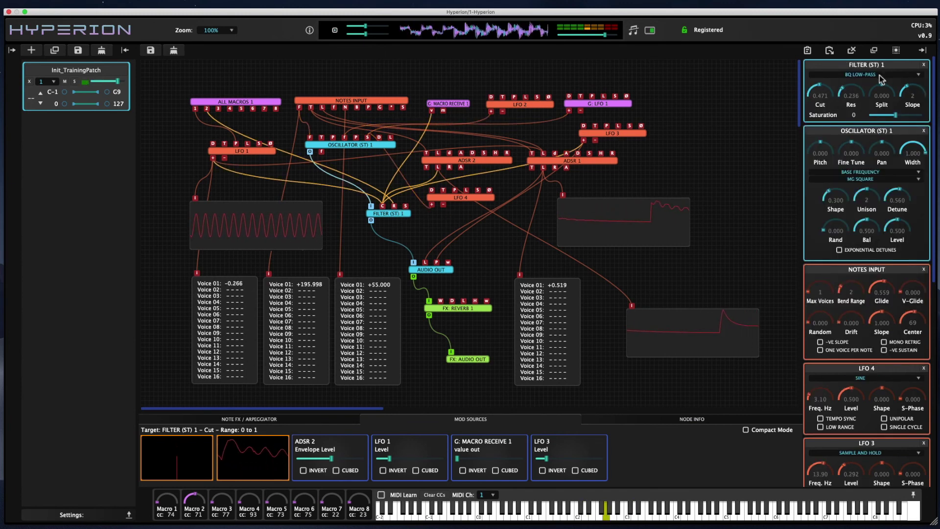
pyautogui.click(862, 74)
pyautogui.click(857, 121)
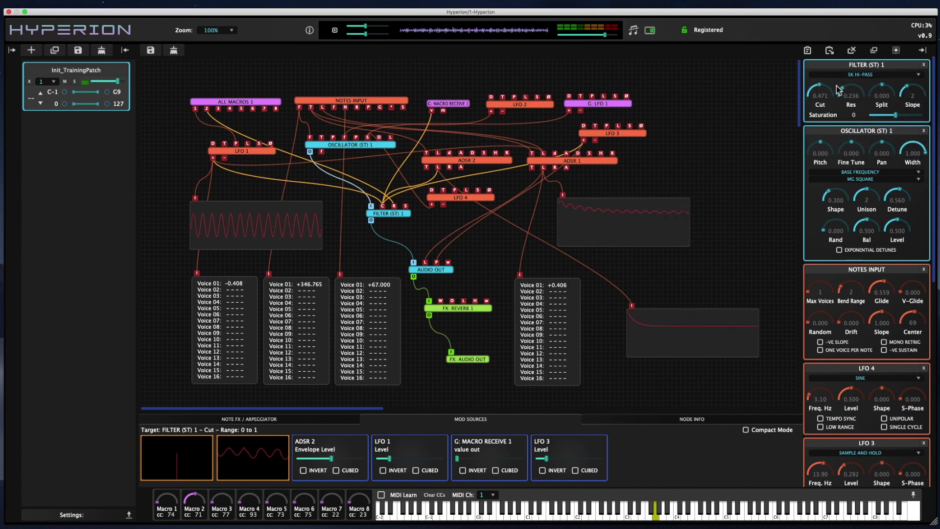
pyautogui.moveTo(813, 114); pyautogui.dragTo(818, 112)
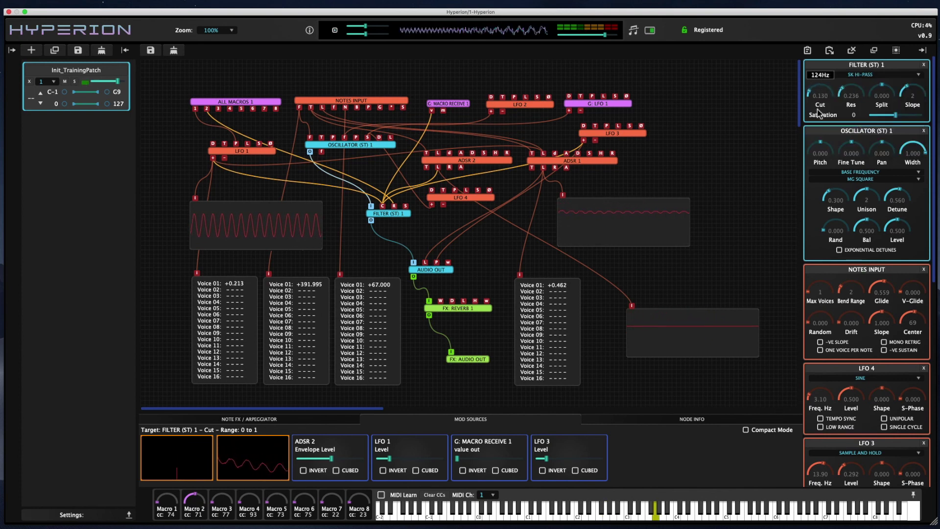
pyautogui.click(837, 75)
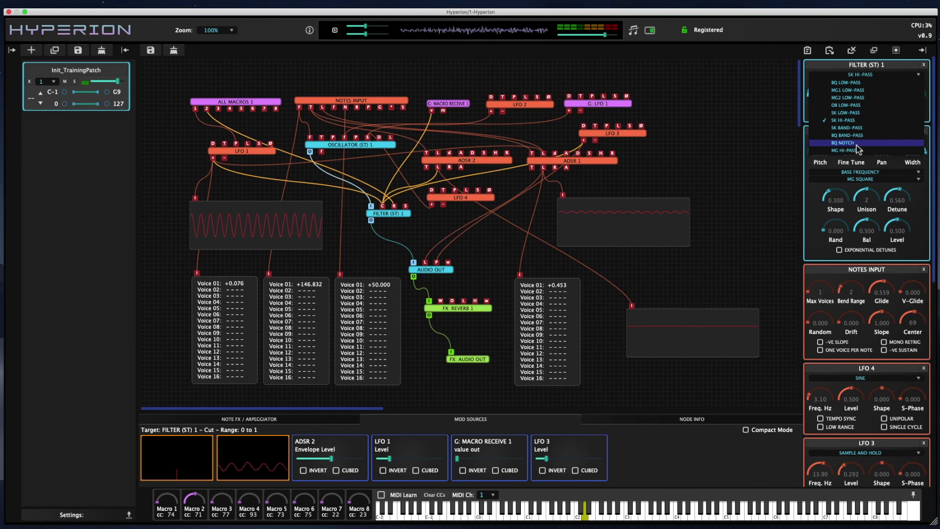
pyautogui.click(857, 145)
pyautogui.click(838, 75)
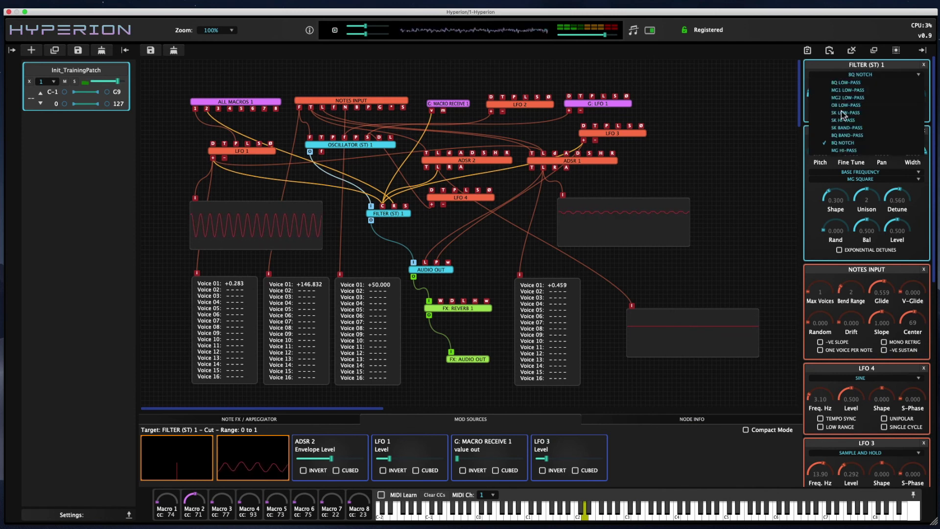
pyautogui.click(843, 150)
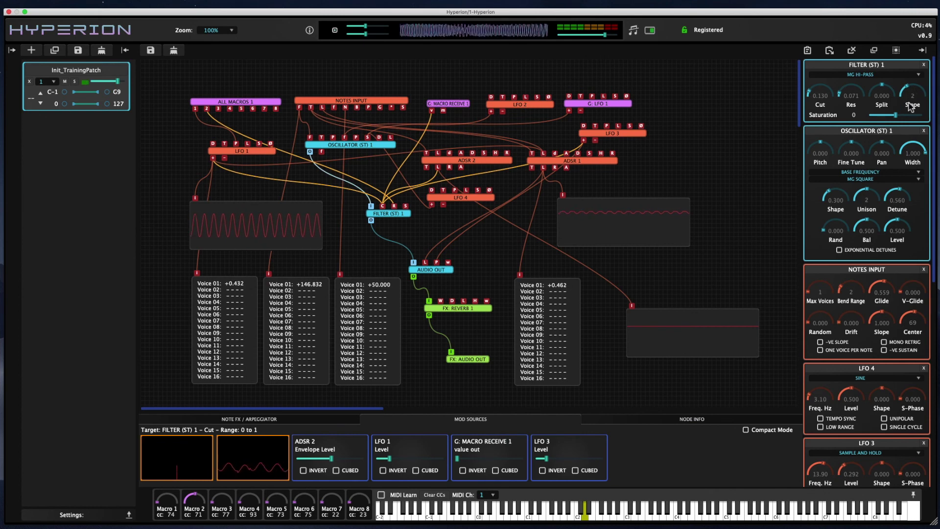
pyautogui.moveTo(910, 106); pyautogui.dragTo(911, 111)
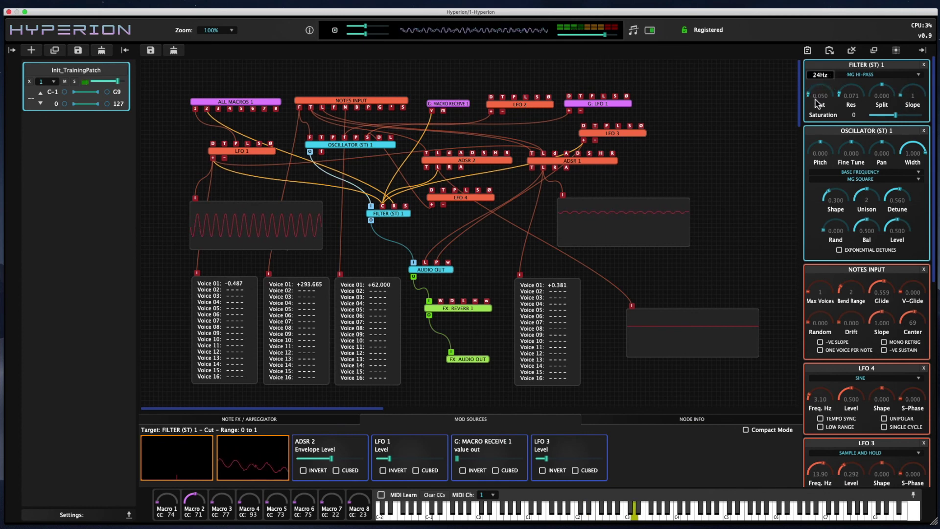
pyautogui.click(837, 75)
pyautogui.click(845, 105)
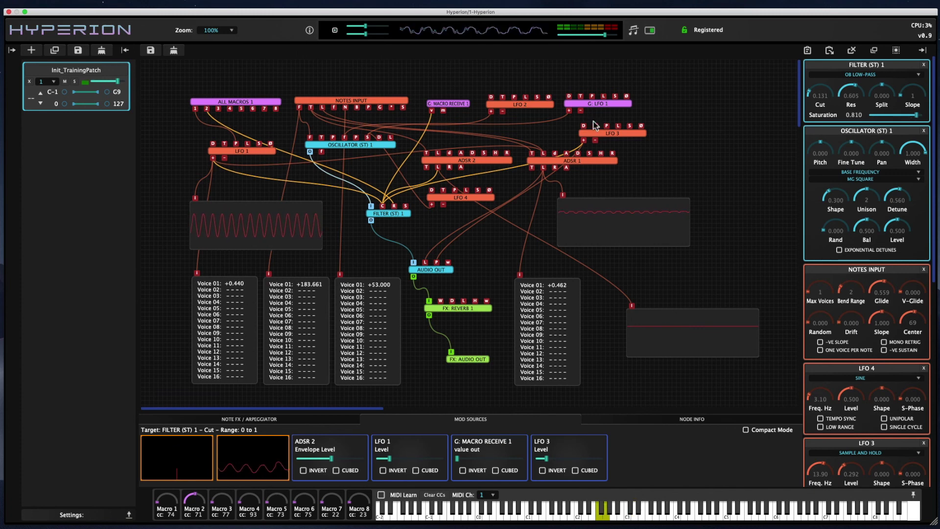
# - Switch Oscillator (ST) 1's waveform from MG SQUARE to S-SAW
pyautogui.click(379, 145)
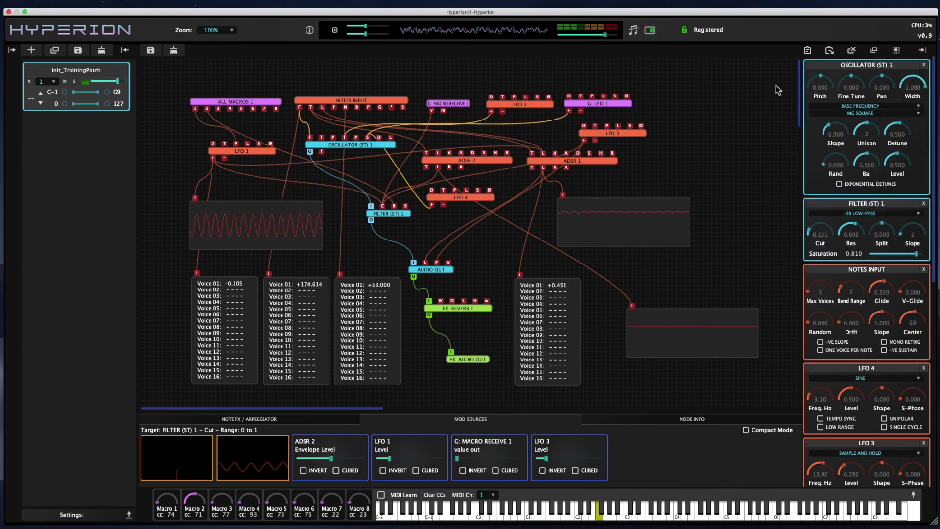
pyautogui.click(879, 115)
pyautogui.click(865, 182)
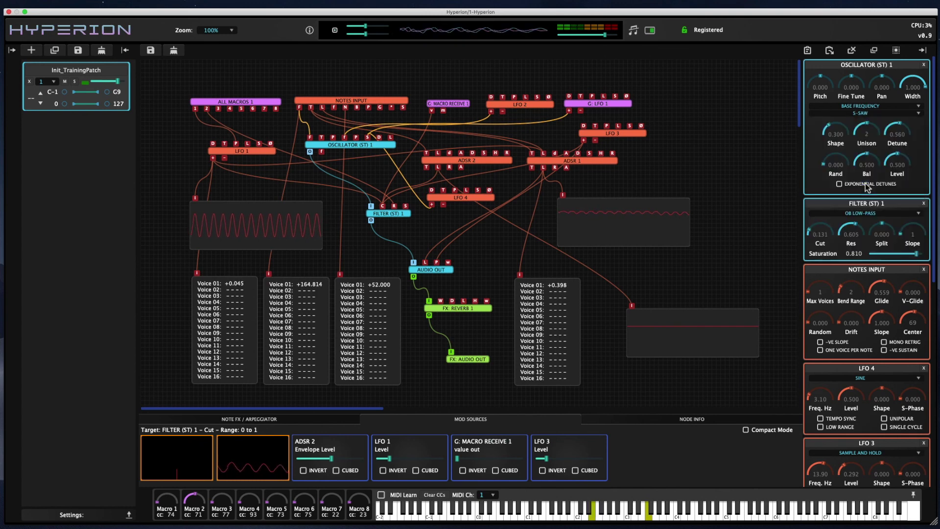